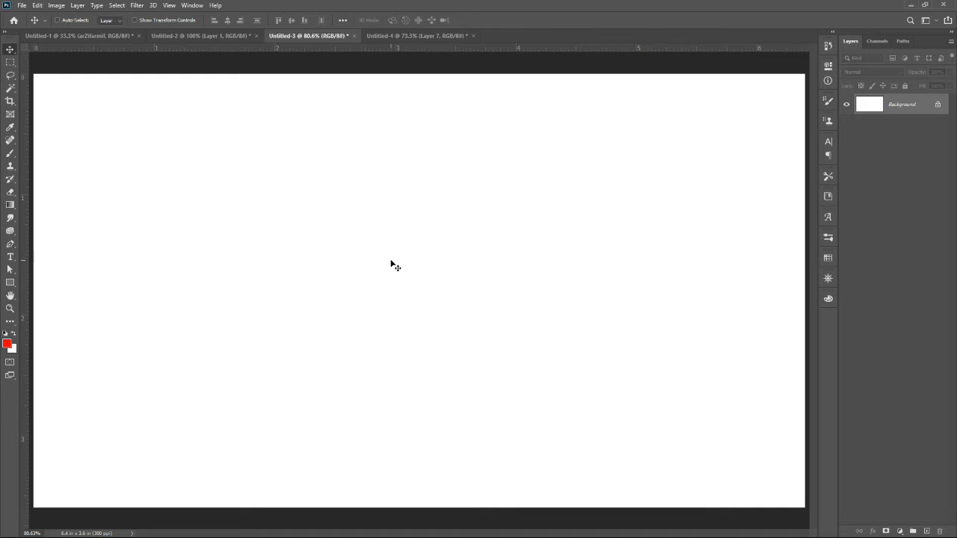
Add a first text line reading "obm0" and place it near the top middle of the canvas
left_click(372, 254)
key("ctrl+v")
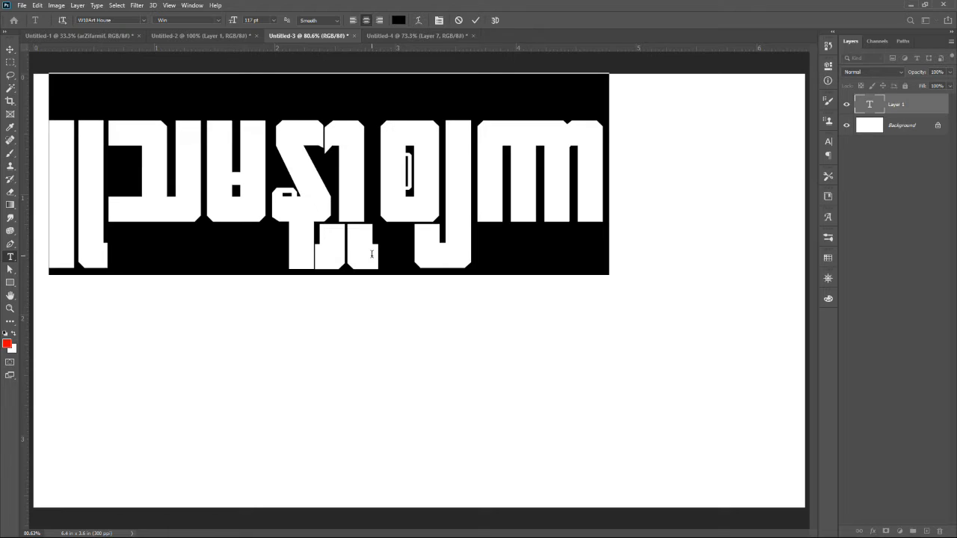
type("obm0")
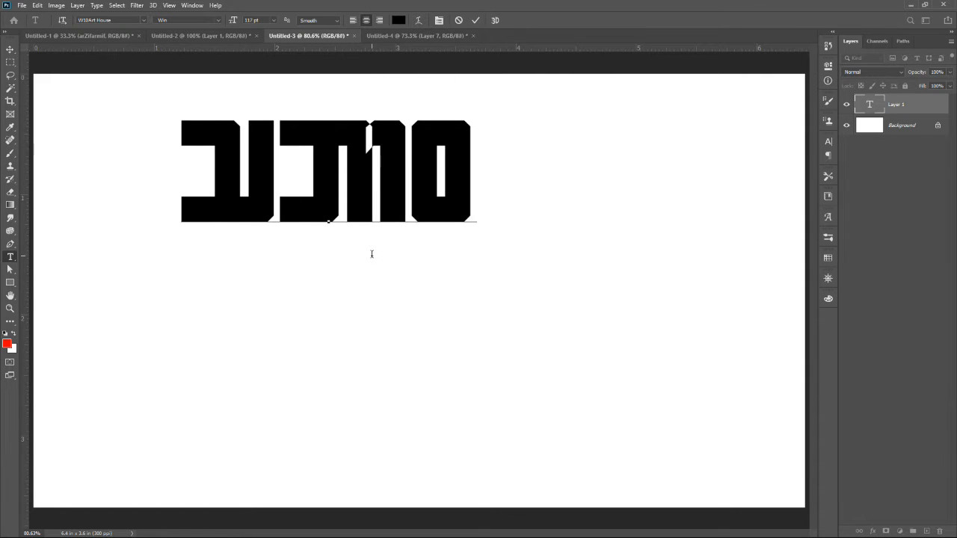
key("ctrl")
key("ctrl+Return")
key("v")
left_click_drag(389, 185, 471, 178)
Add a second, separate text line reading "ESifh" below the first
key("t")
left_click(413, 314)
type("2")
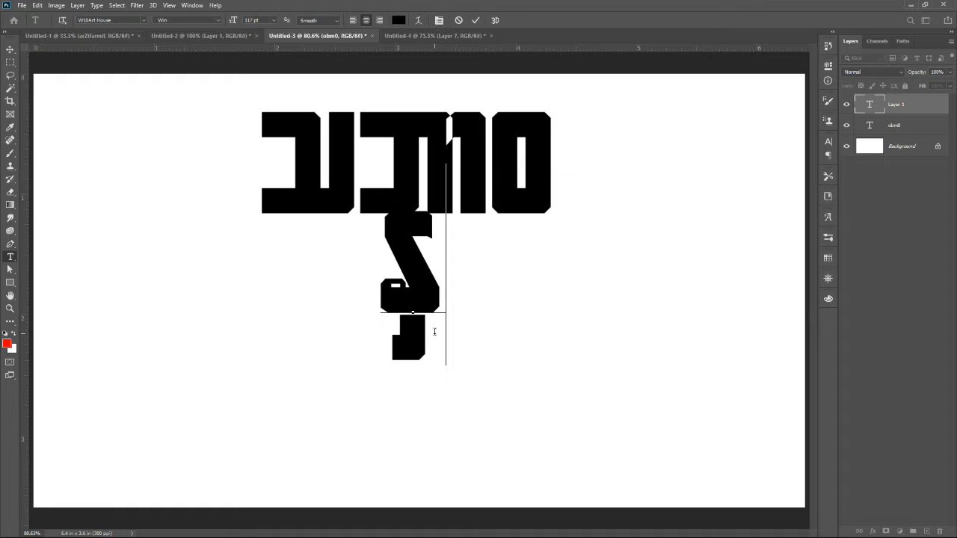
type("Sifh")
key("ctrl+Return")
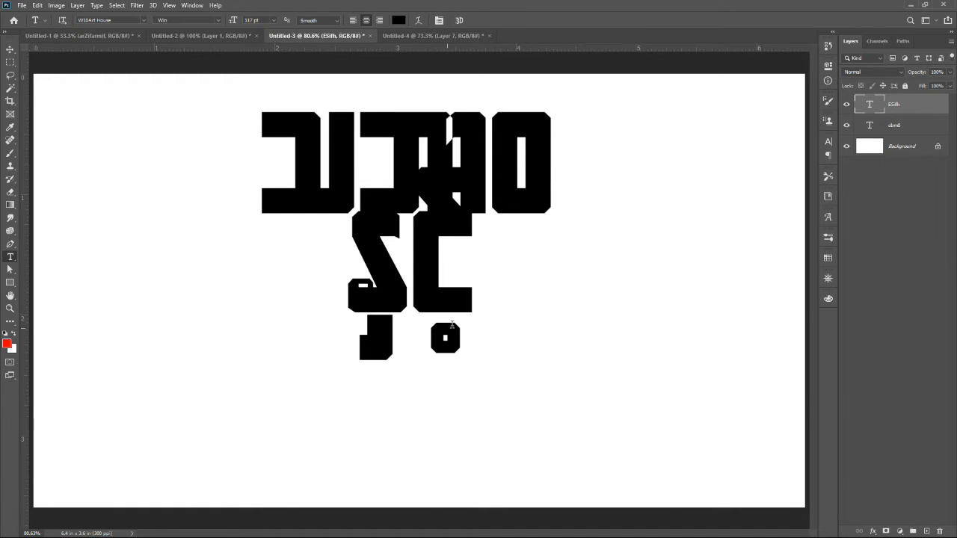
Add a third, separate text line reading "awGYqHkjcif;" in the lower part of the canvas
left_click(323, 430)
type("awGUqHkc")
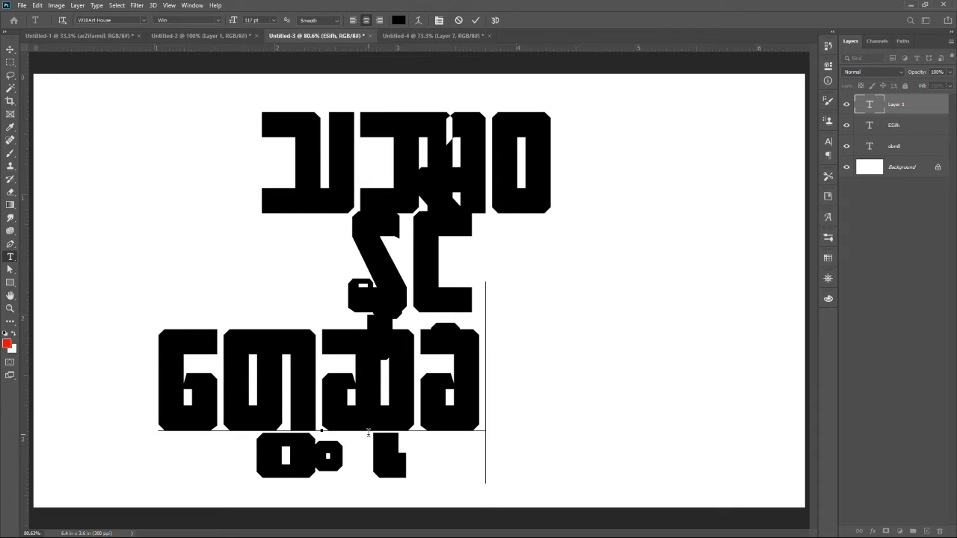
type("if;")
key("ctrl+Return")
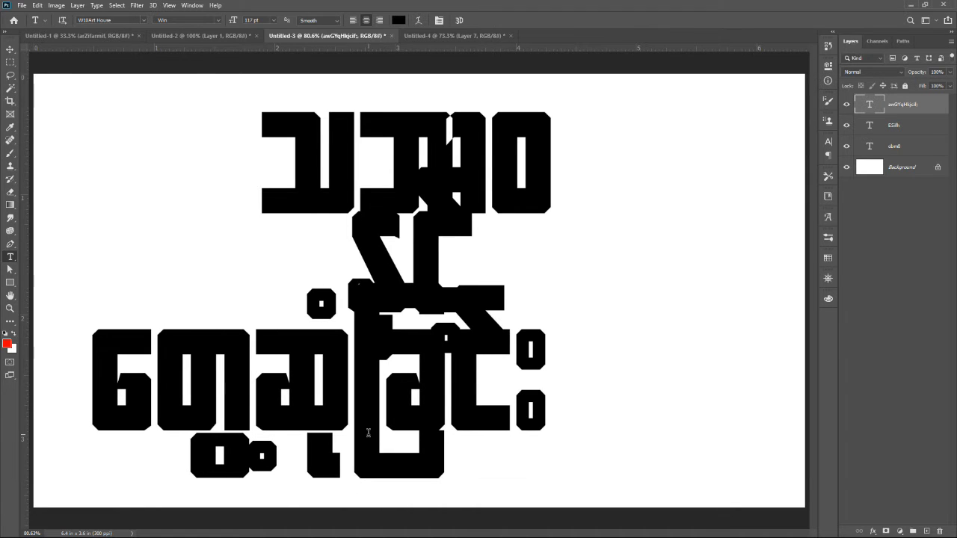
Hide the second and third text layers and change the first line's font to W09Art House
left_click_drag(847, 104, 847, 127)
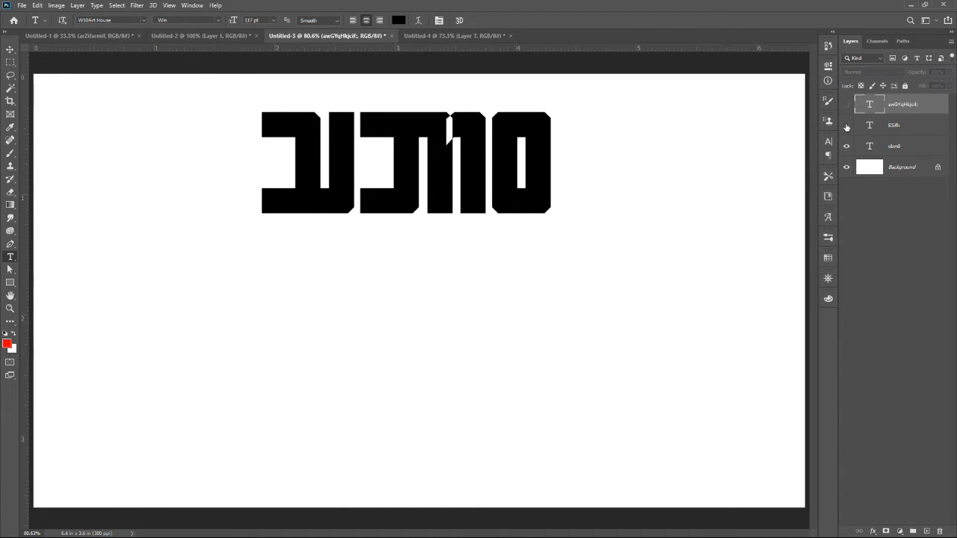
double_click(469, 173)
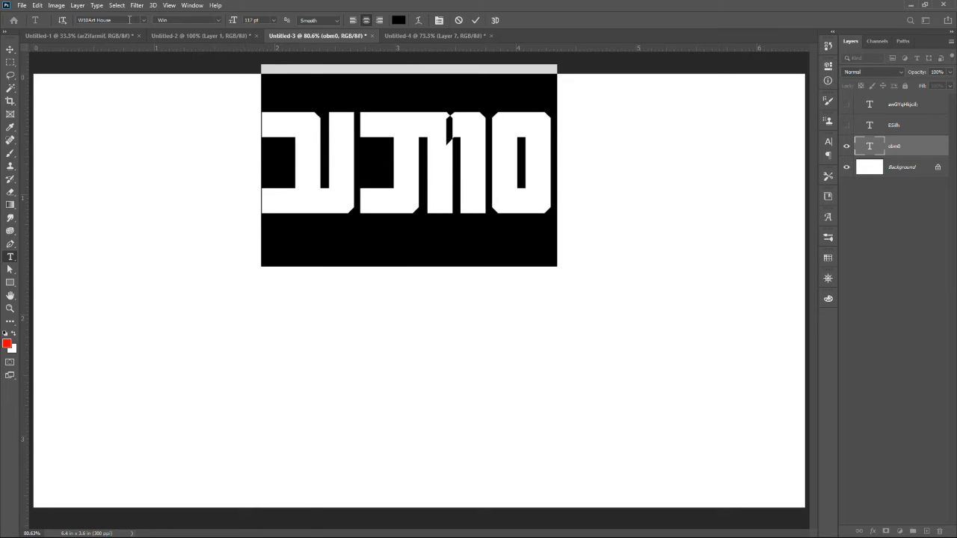
left_click(129, 20)
type("w09")
left_click(137, 50)
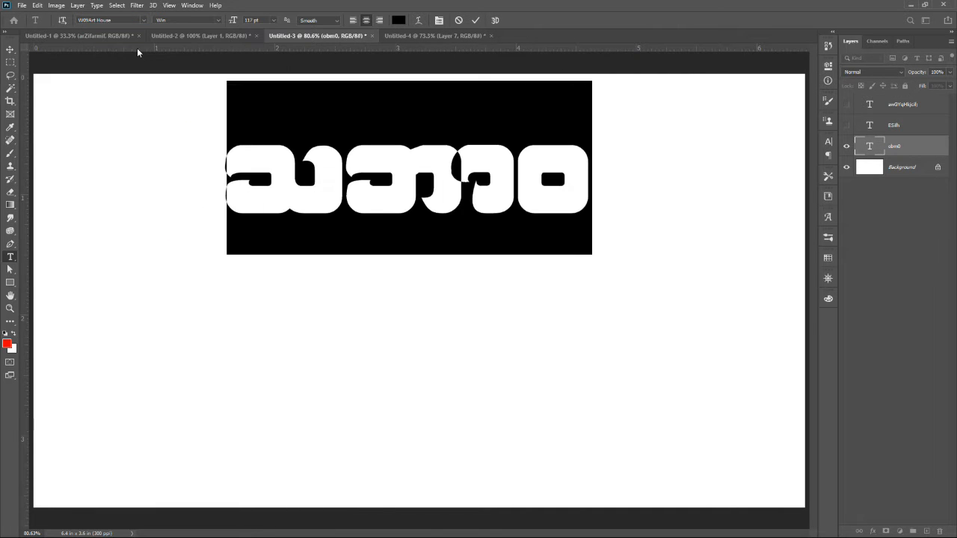
left_click(461, 163)
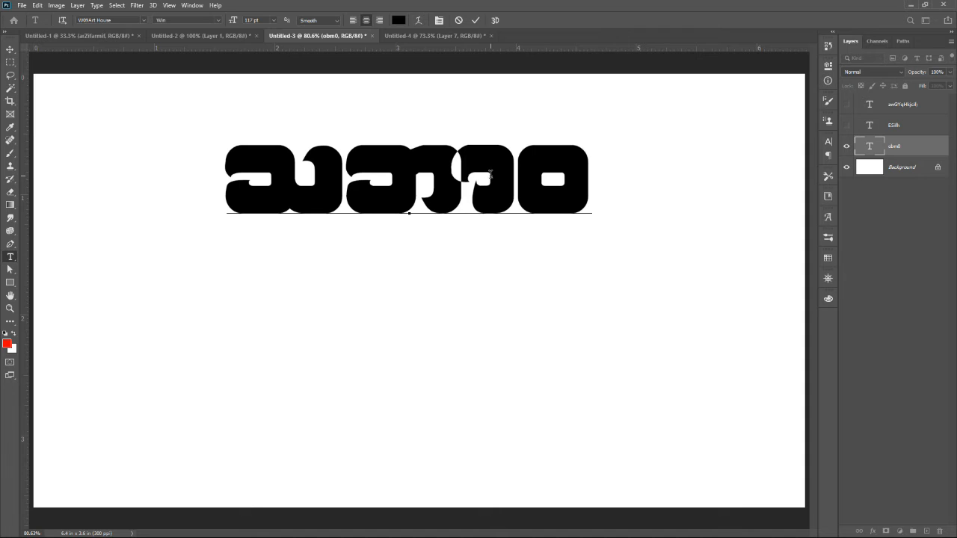
Set the first text line's size to 80 pt and move it slightly up and to the right
key("ctrl+a")
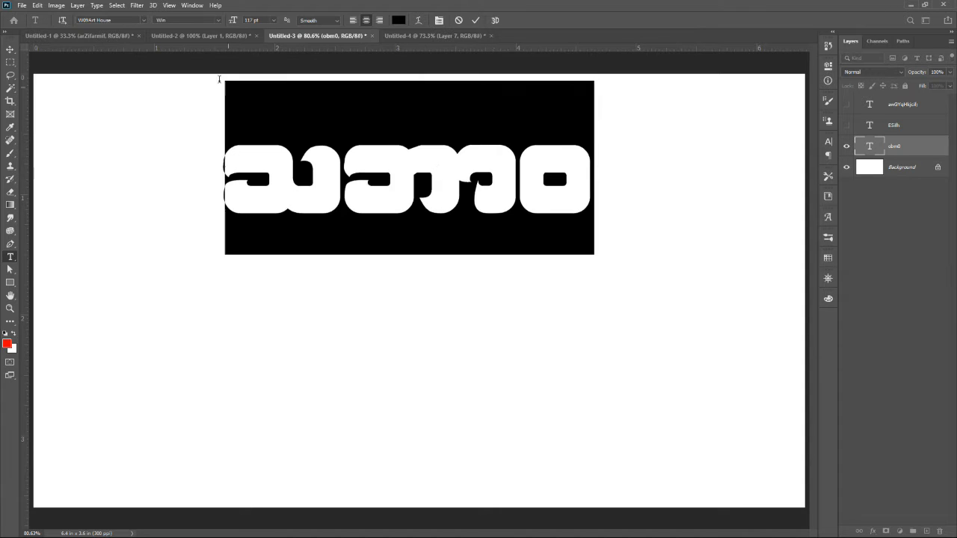
left_click_drag(232, 21, 213, 25)
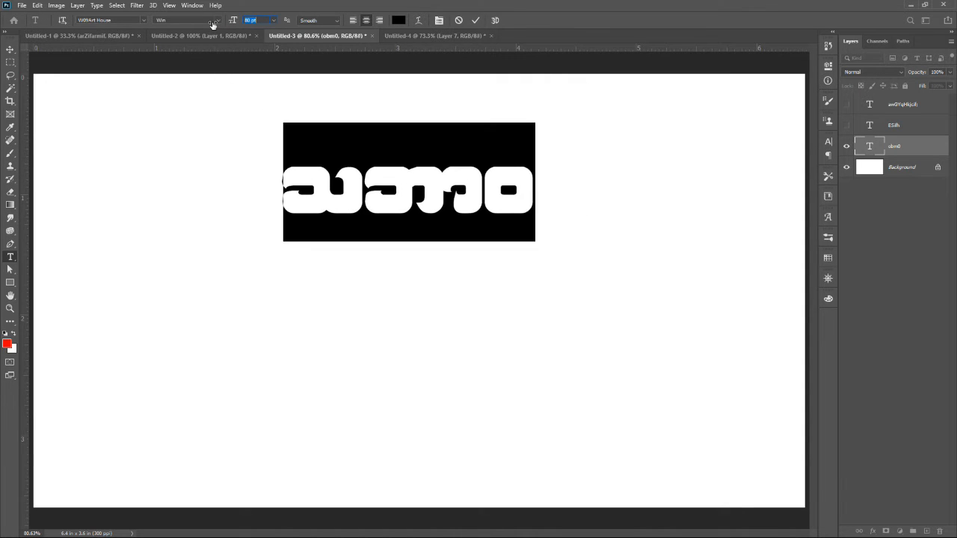
left_click(476, 20)
key("v")
left_click_drag(559, 159, 570, 137)
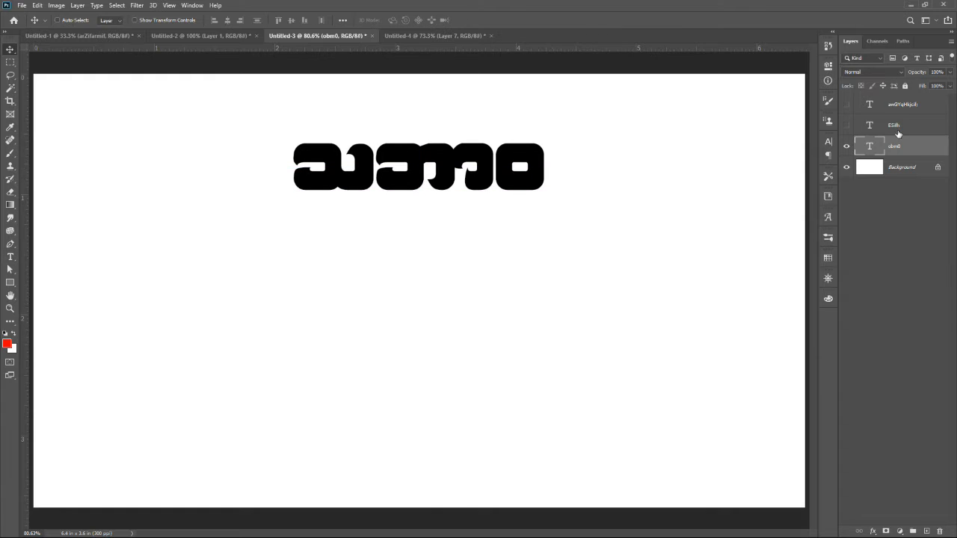
Show the second text layer and set its text size to 75 pt
left_click(898, 127)
left_click(847, 126)
key("t")
left_click(406, 315)
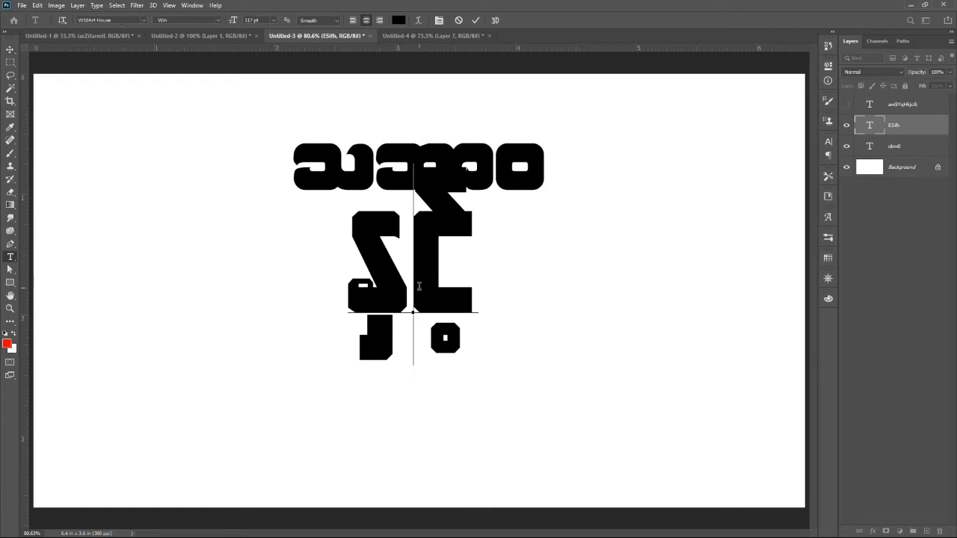
key("ctrl+a")
left_click_drag(231, 22, 206, 23)
Change the second line's font to W09Art House and move it up beneath the first line
left_click(130, 21)
type("w09")
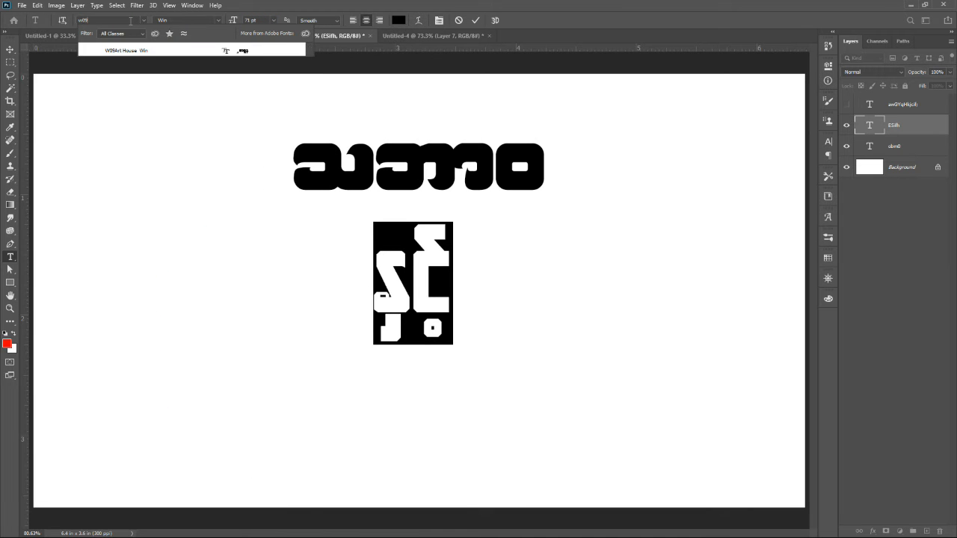
left_click(144, 51)
left_click(475, 20)
key("v")
left_click_drag(448, 299, 457, 261)
Show the third text layer and move it right, beneath the other two lines
left_click(846, 104)
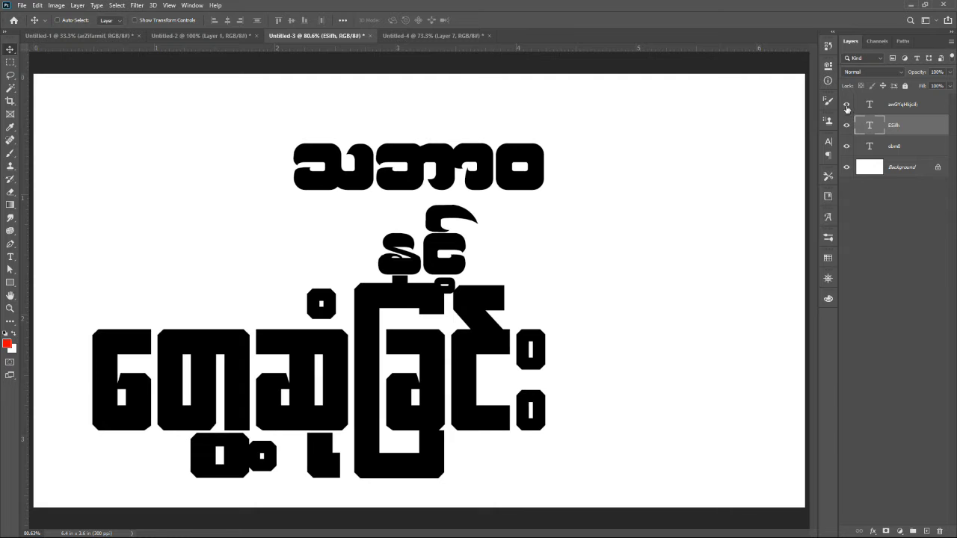
left_click(901, 104)
left_click_drag(537, 344, 646, 336)
Move the first text line slightly up and set its size to 106 pt
left_click_drag(485, 179, 518, 163)
key("t")
left_click(479, 146)
key("ctrl+a")
left_click_drag(233, 20, 251, 20)
left_click(475, 20)
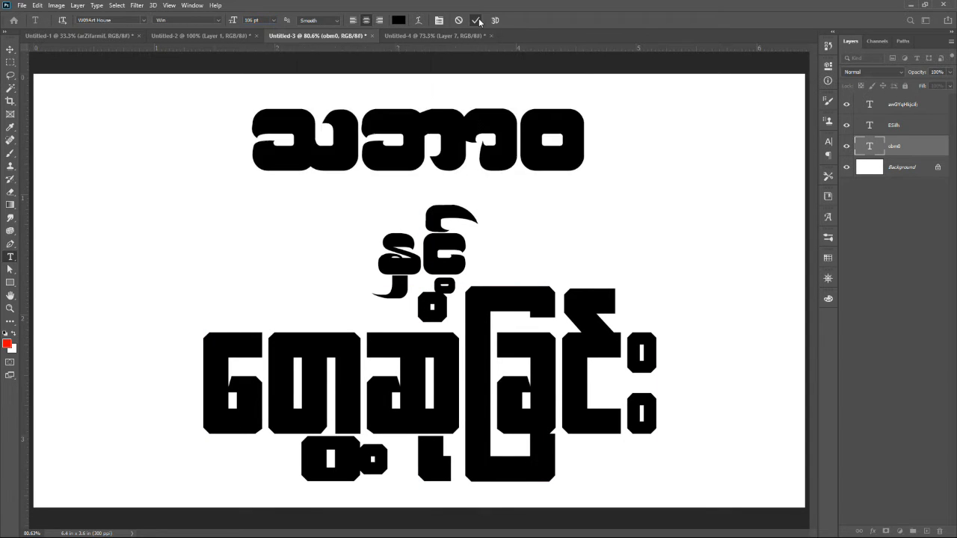
Move the second line slightly up and align the horizontal centers of all three text layers
key("v")
left_click_drag(448, 246, 458, 228)
left_click(479, 305, "shift")
left_click(562, 159, "shift")
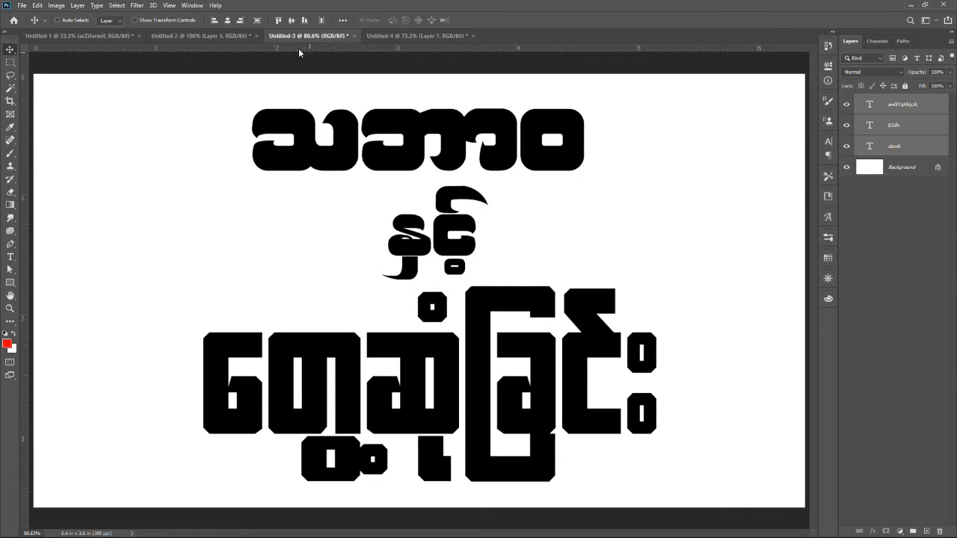
left_click(227, 20)
Scale the three text lines down slightly together and shift them a little left
scroll(531, 246, "down", 4)
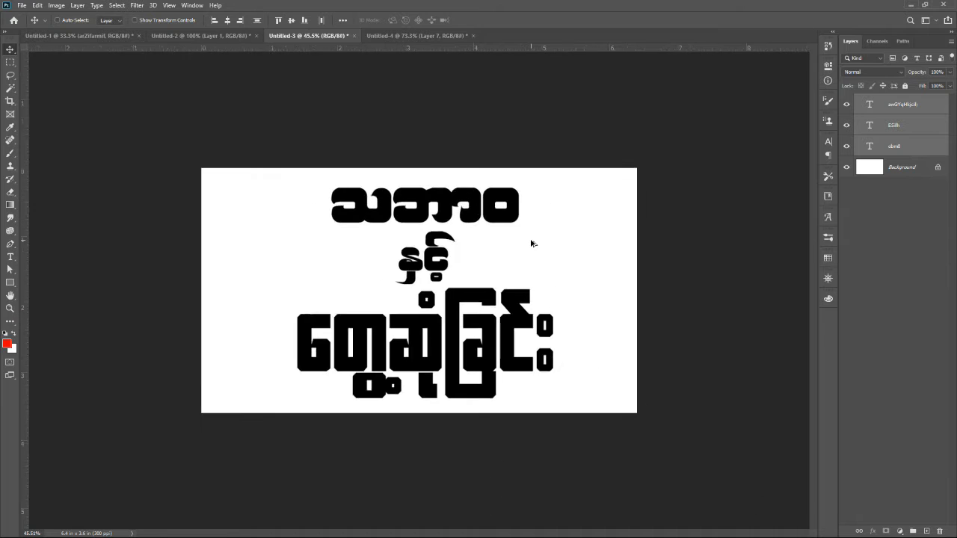
key("ctrl+t")
left_click_drag(533, 206, 520, 214)
key("Return")
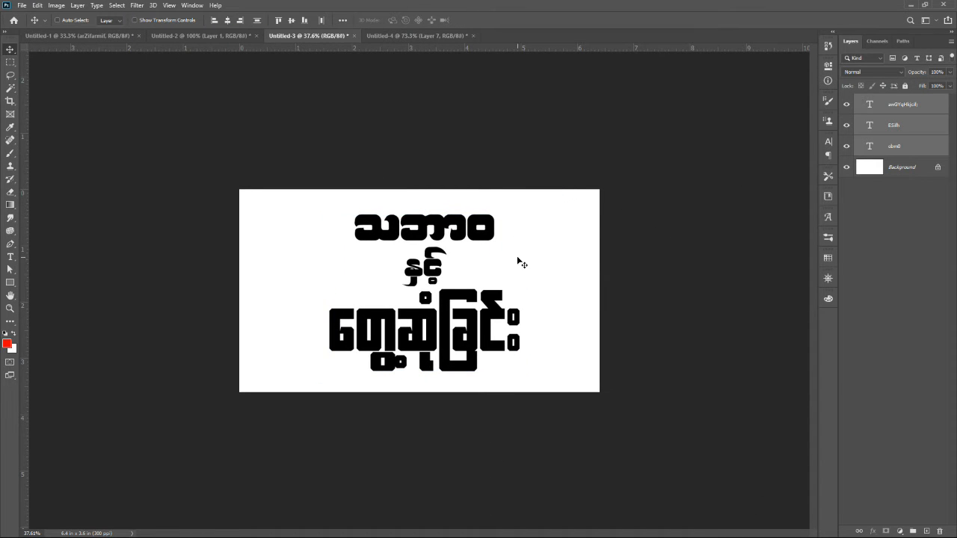
left_click_drag(517, 257, 513, 261)
Center the three text layers horizontally on the canvas and group them
key("ctrl+a")
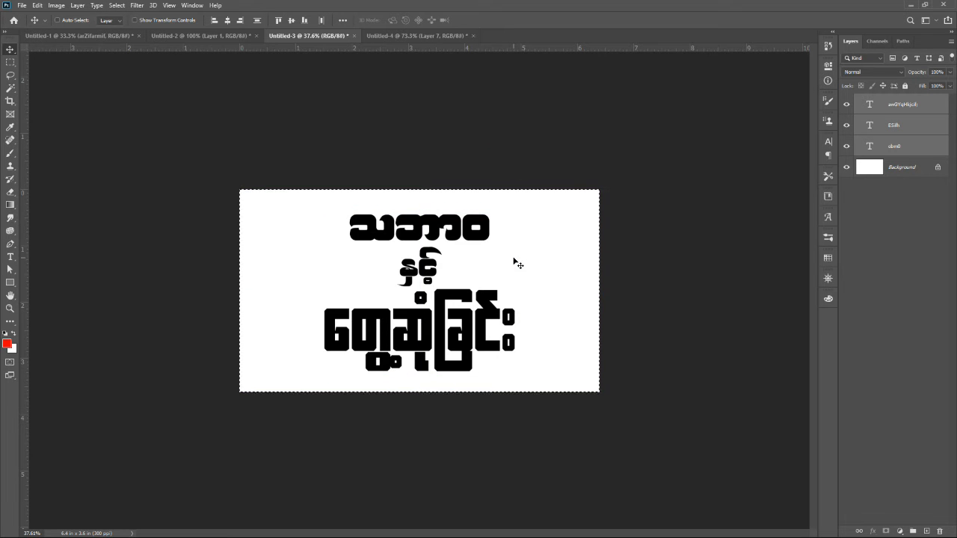
left_click(228, 22)
key("ctrl+d")
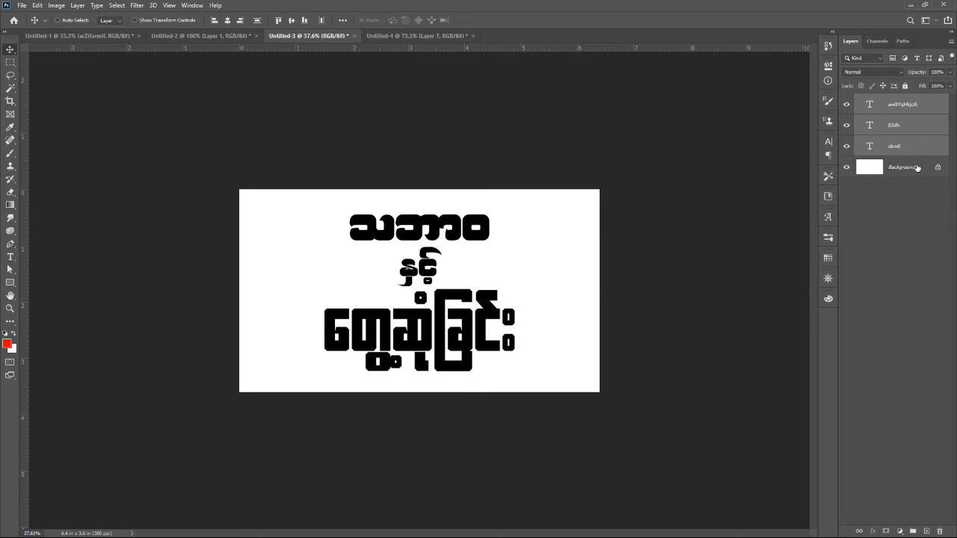
key("ctrl+g")
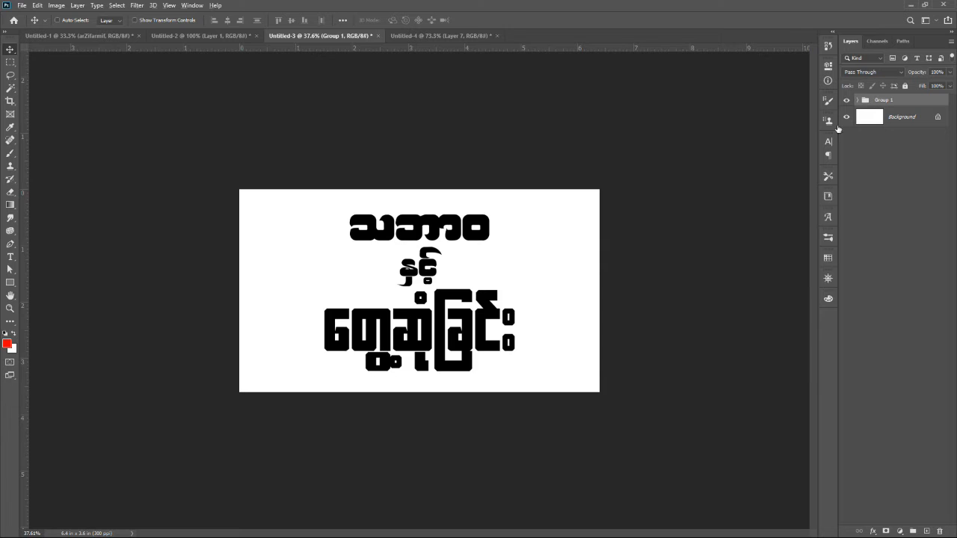
Place the mountain lake photo from the Downloads folder in File Explorer and enlarge it to cover the canvas
key("alt+Tab")
left_click(317, 235)
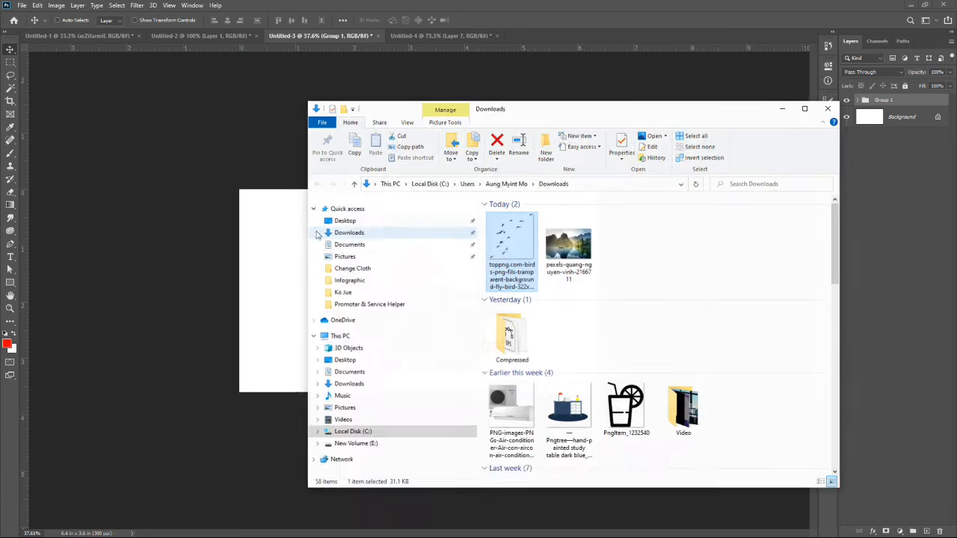
left_click(571, 242)
left_click_drag(573, 243, 285, 286)
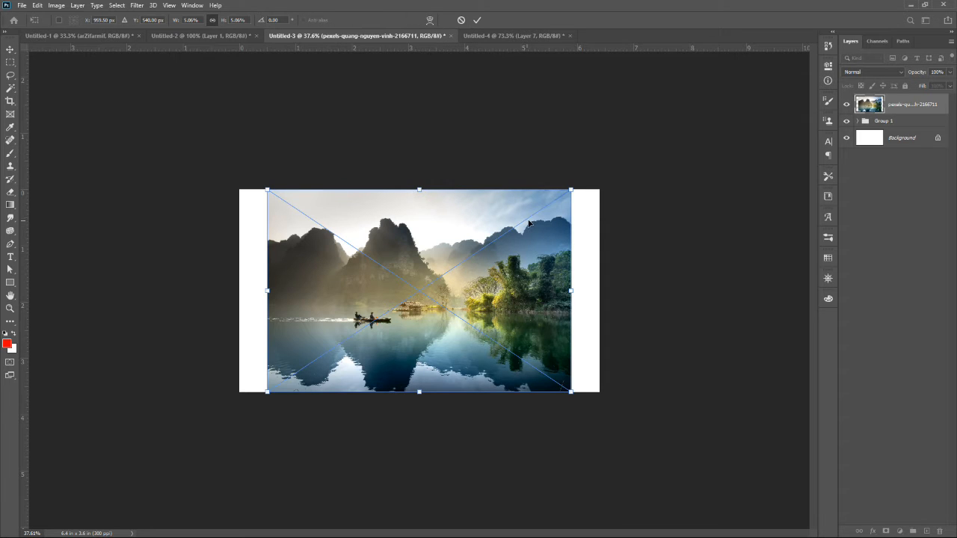
left_click_drag(576, 185, 609, 175)
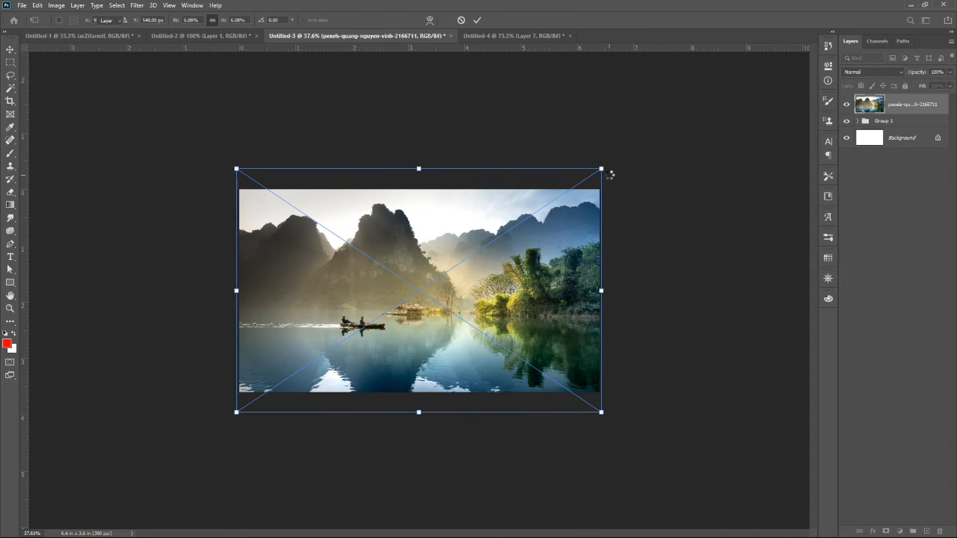
key("Return")
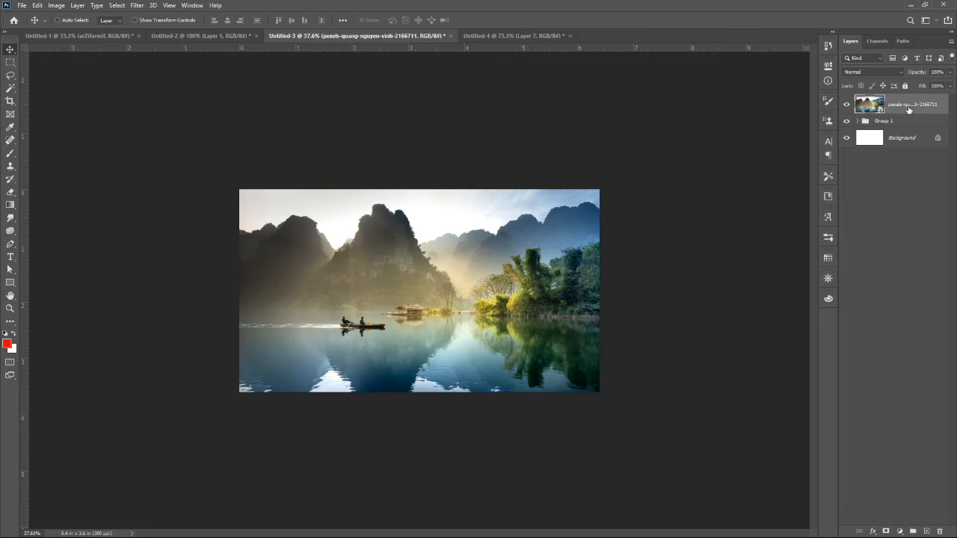
Clip the photo to the text group and shift it slightly down and right within the letters
right_click(908, 109)
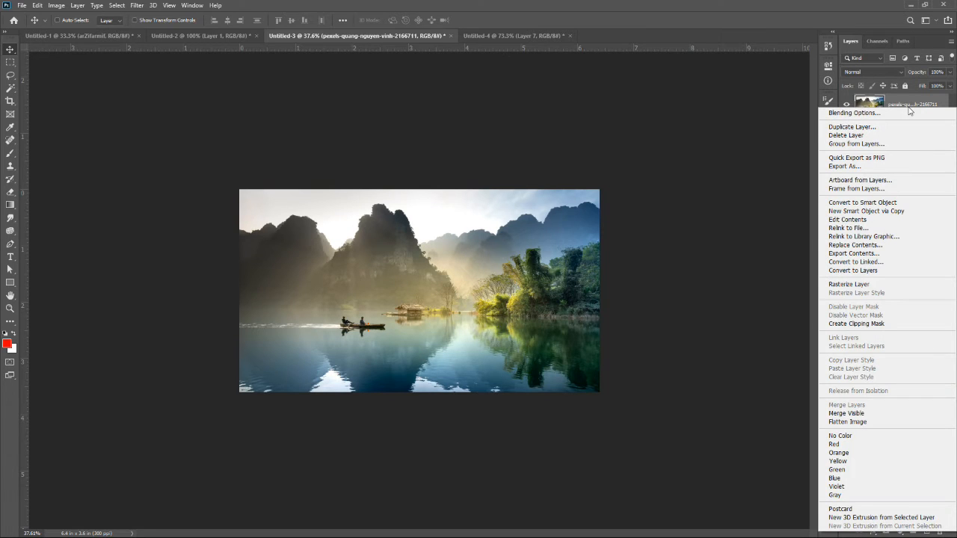
left_click(868, 324)
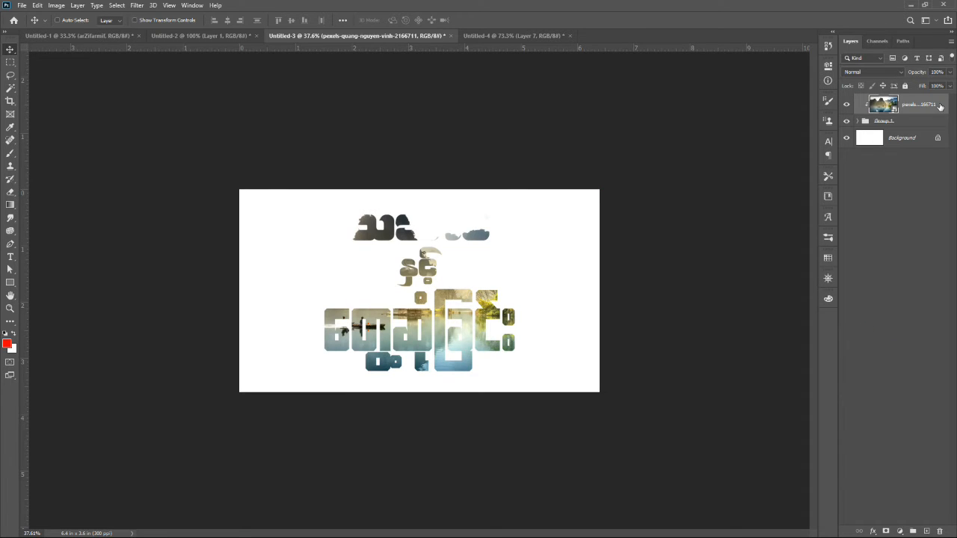
mouse_move(482, 323)
left_mouse_down()
mouse_move(489, 316)
mouse_move(492, 332)
left_mouse_up()
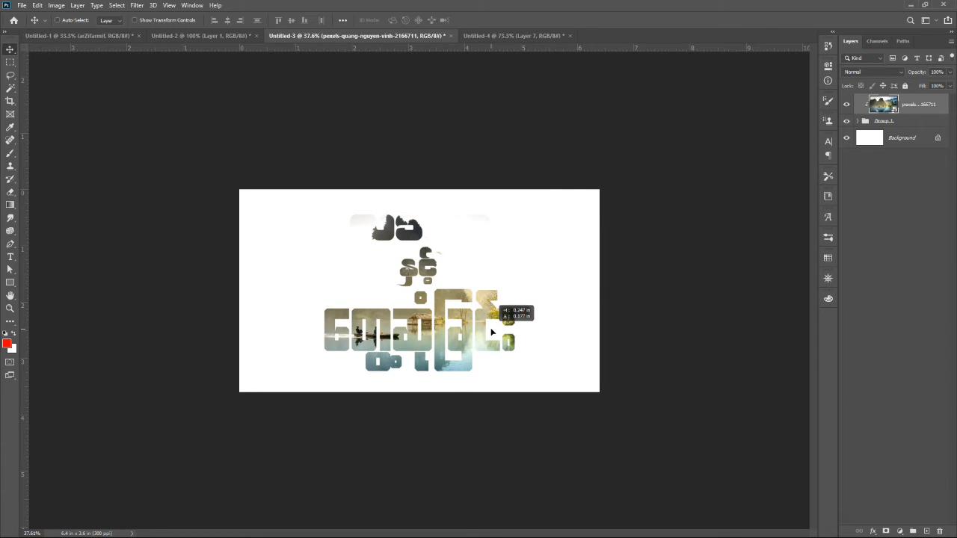
left_click_drag(491, 332, 487, 331)
key("ctrl+plus")
key("ctrl+plus")
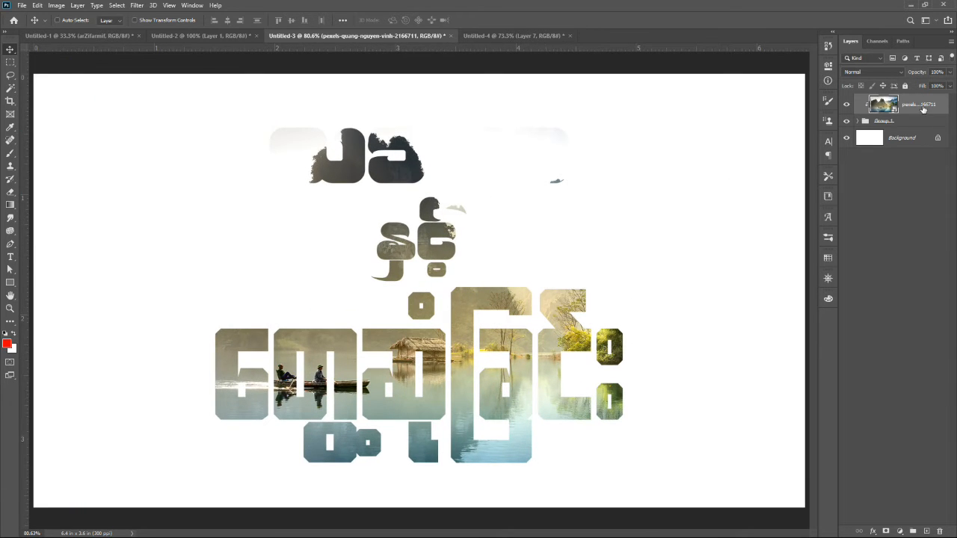
key("ctrl+j")
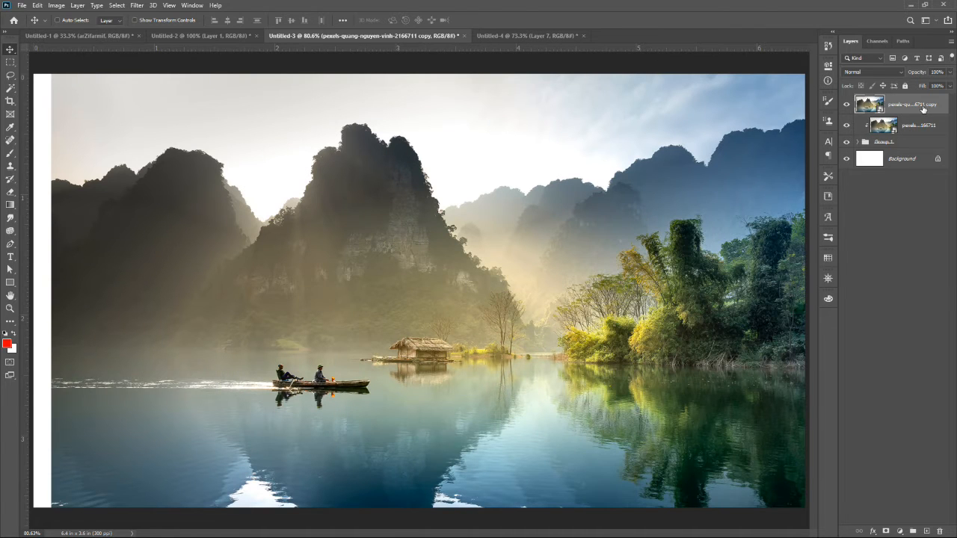
right_click(923, 109)
left_click(923, 106)
key("Delete")
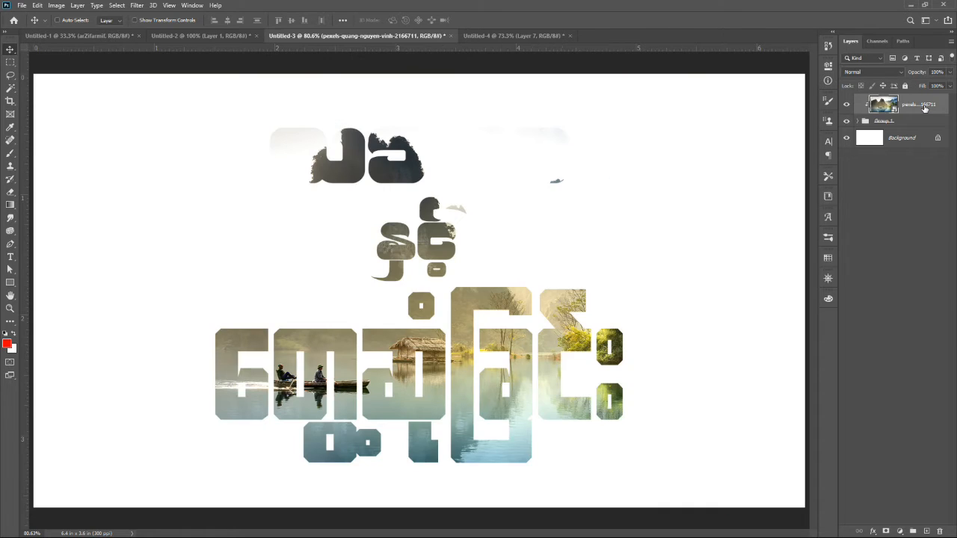
Duplicate the photo layer, keeping the copy clipped to the text group
left_click_drag(924, 105, 926, 530)
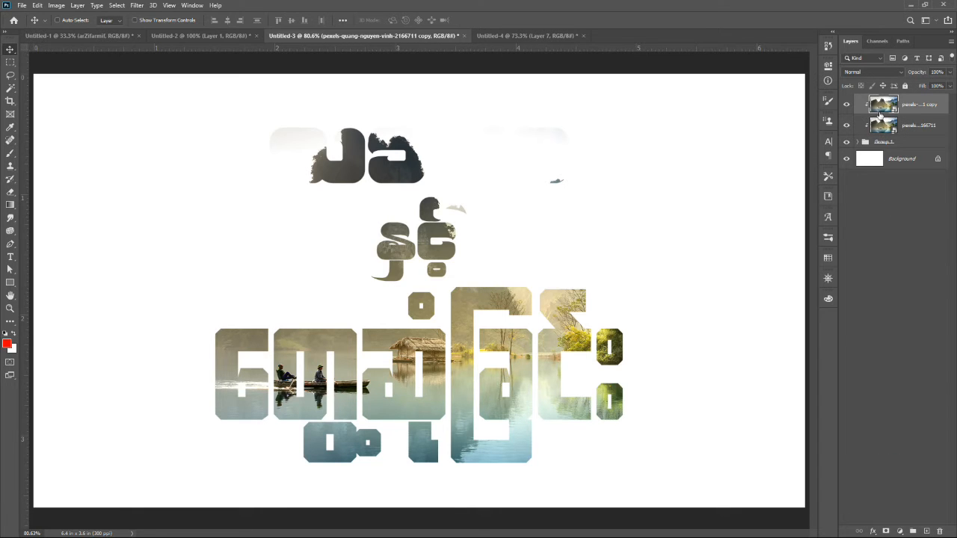
scroll(482, 270, "down", 2)
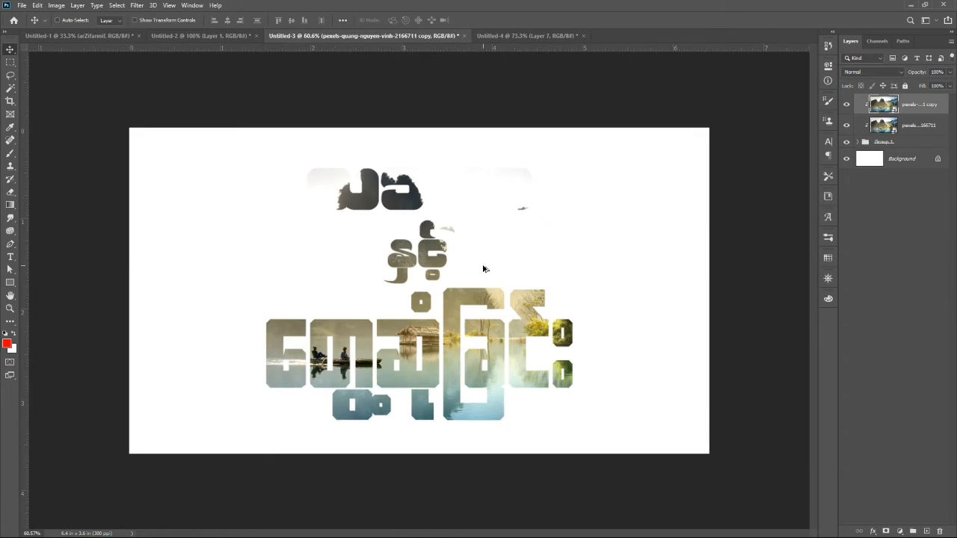
Move the photo copy up until its darker scenery fills the first text line, and add a layer mask to it
left_click_drag(487, 271, 495, 196)
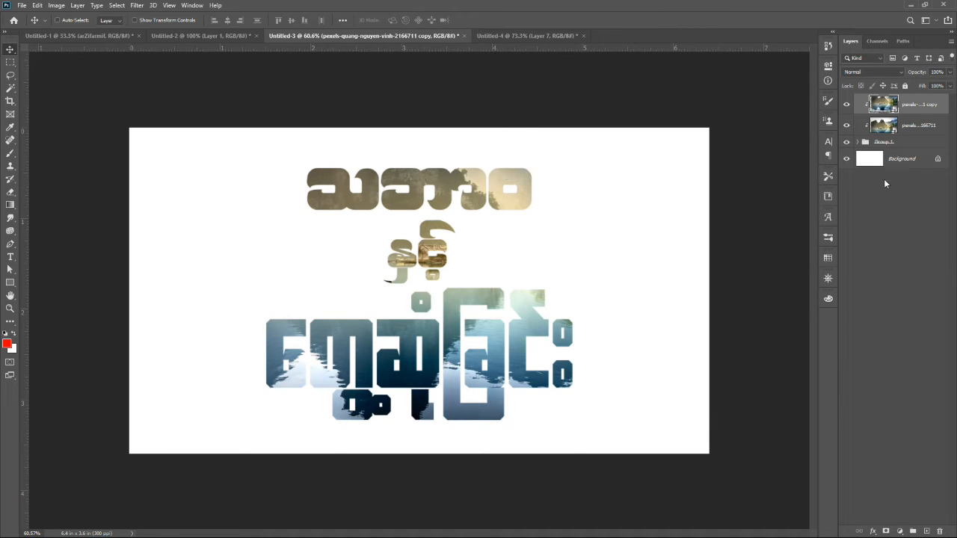
left_click(885, 531)
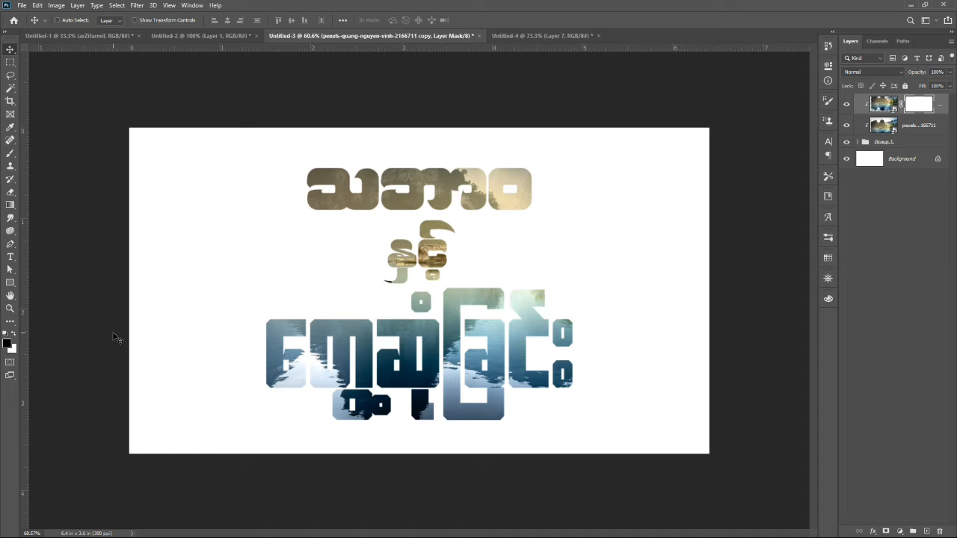
Paint black on the photo copy's mask over the large bottom text line with a 300 px hard round brush
left_click(12, 153)
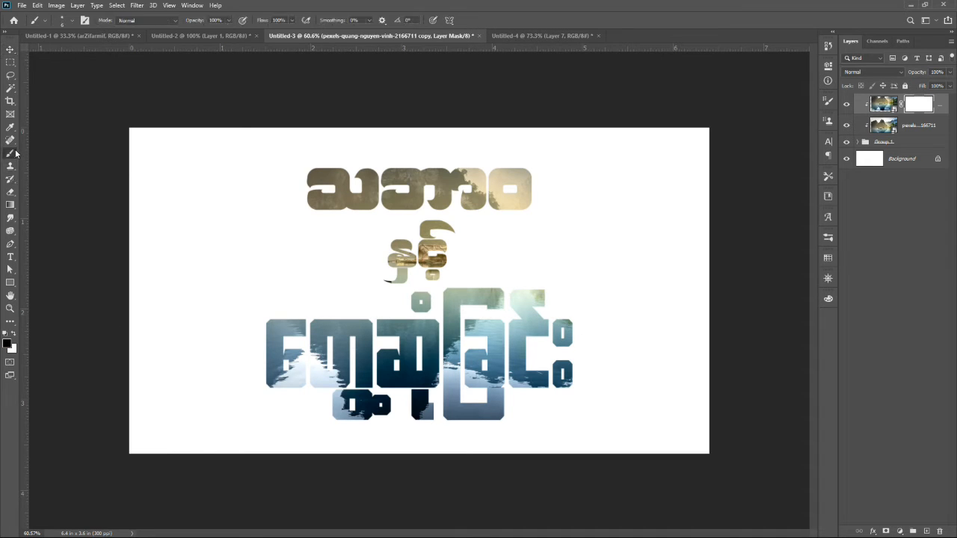
left_click(13, 335)
left_click(14, 334)
left_click(73, 21)
left_click_drag(57, 54, 71, 54)
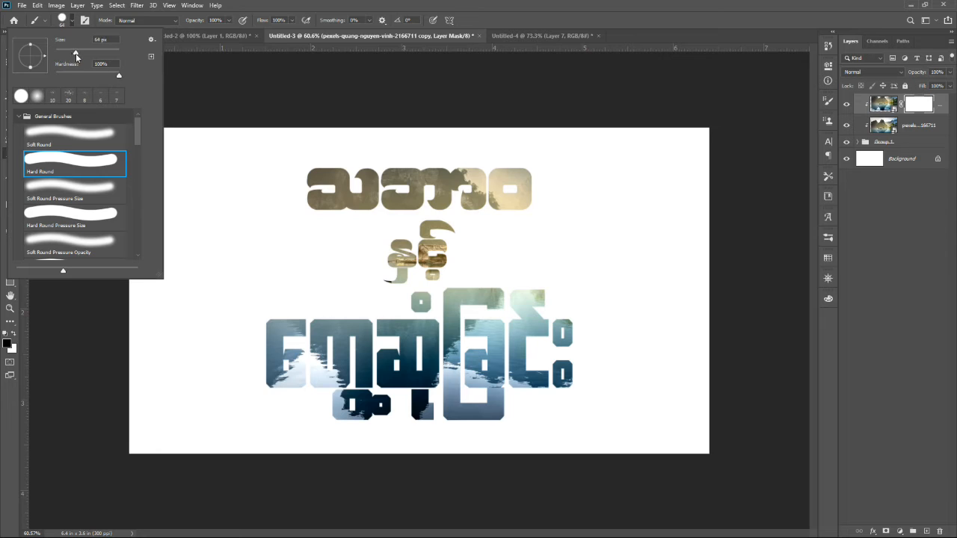
type("70")
key("Return")
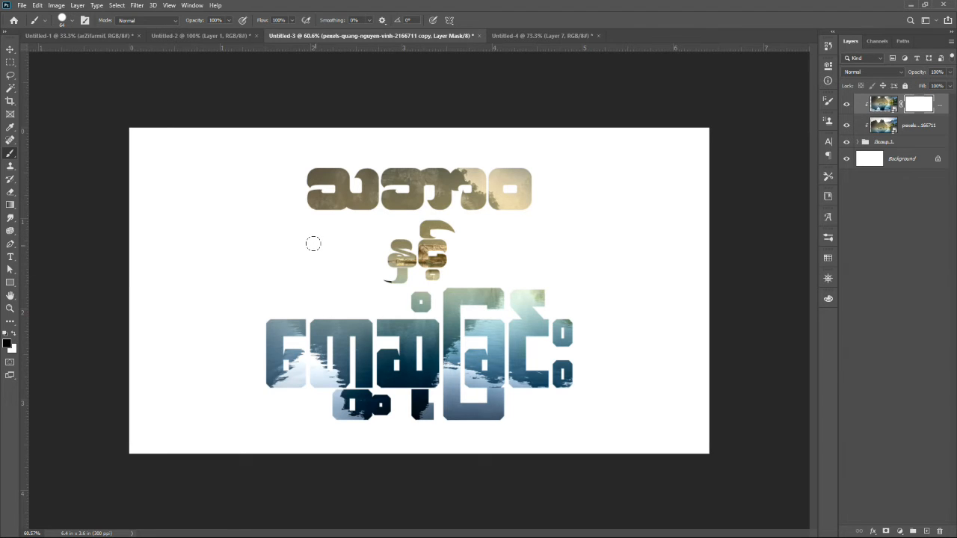
key("bracketright")
key("bracketright")
key("bracketright")
key("bracketright")
key("bracketright")
key("bracketright")
key("bracketright")
mouse_move(230, 317)
left_mouse_down()
mouse_move(396, 351)
mouse_move(486, 351)
mouse_move(560, 329)
mouse_move(480, 284)
mouse_move(418, 300)
mouse_move(374, 410)
mouse_move(198, 374)
left_mouse_up()
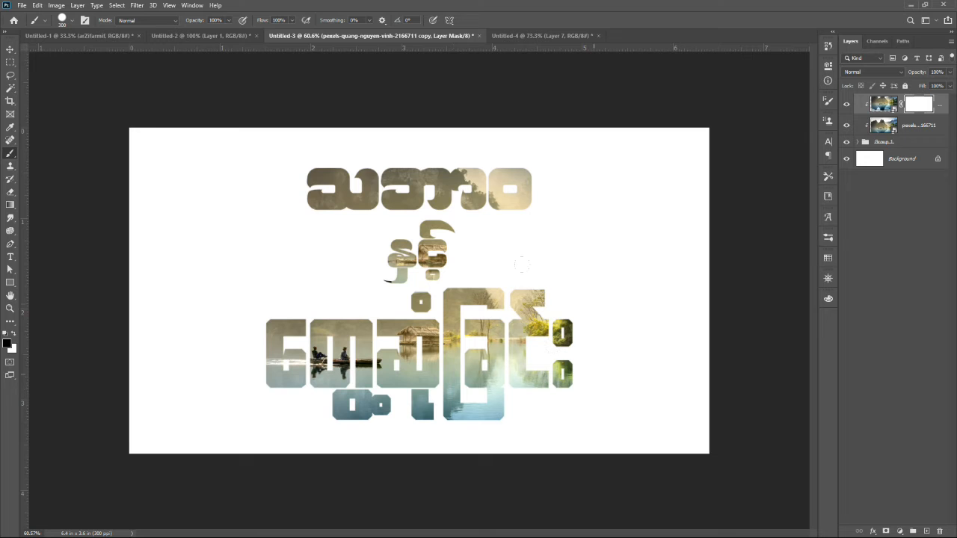
Shift the masked photo copy slightly left and down within the upper text lines, working on its image rather than its mask
key("v")
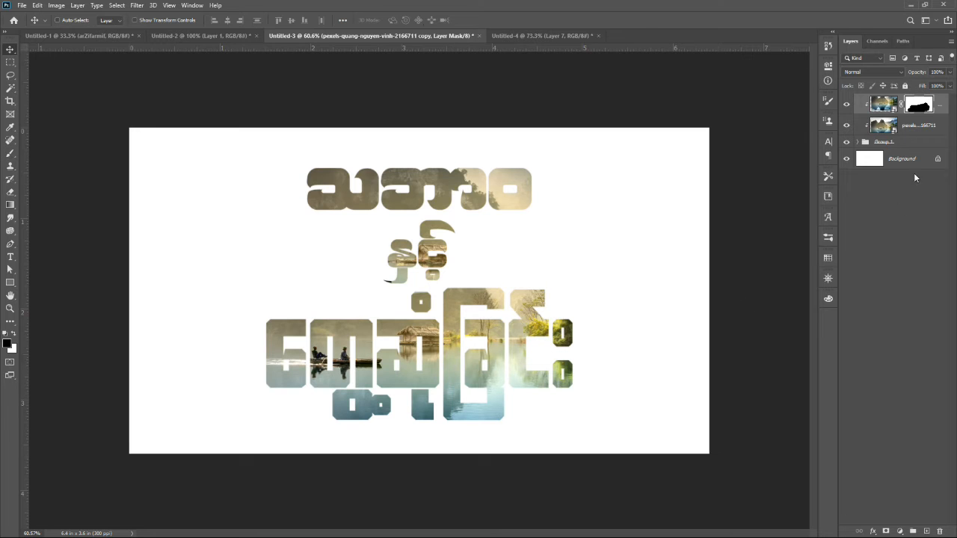
left_click(884, 105)
left_click_drag(528, 187, 509, 197)
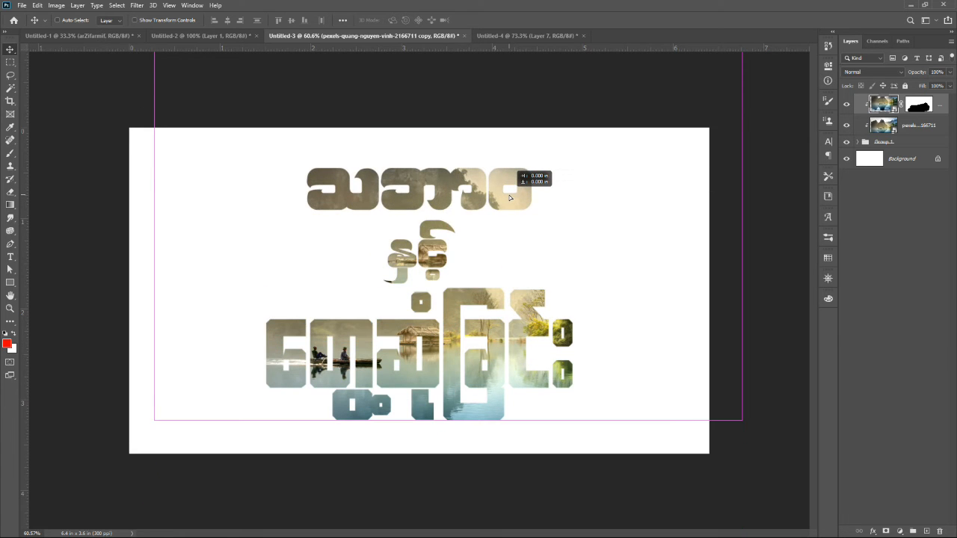
left_click_drag(509, 198, 510, 202)
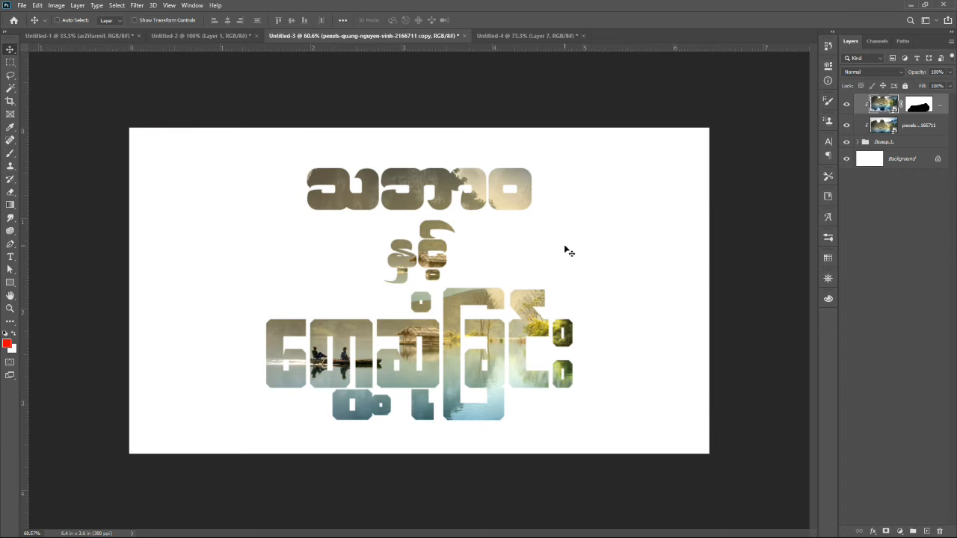
key("ctrl+minus")
mouse_move(482, 234)
left_mouse_down()
mouse_move(482, 244)
mouse_move(482, 233)
left_mouse_up()
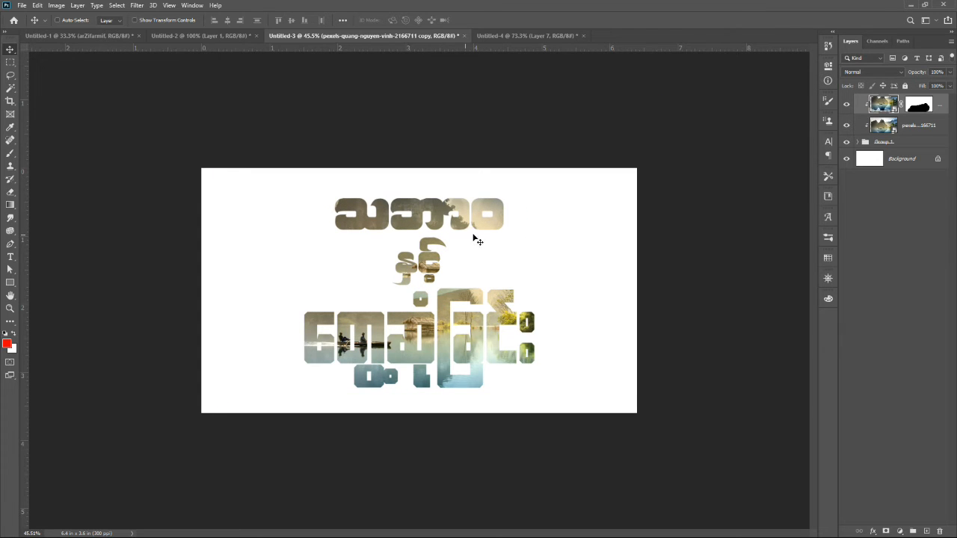
Duplicate the three text layers inside the text group
left_click(910, 143)
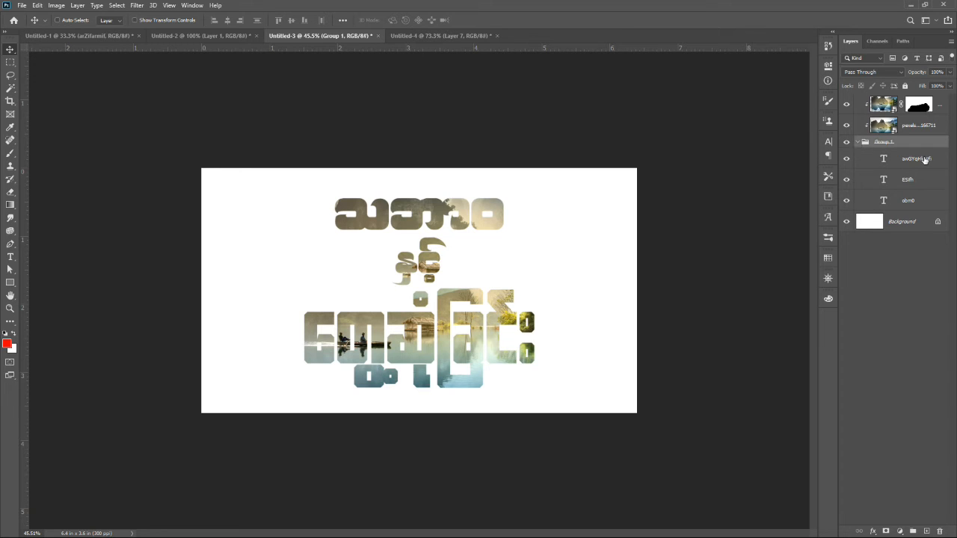
left_click(926, 160)
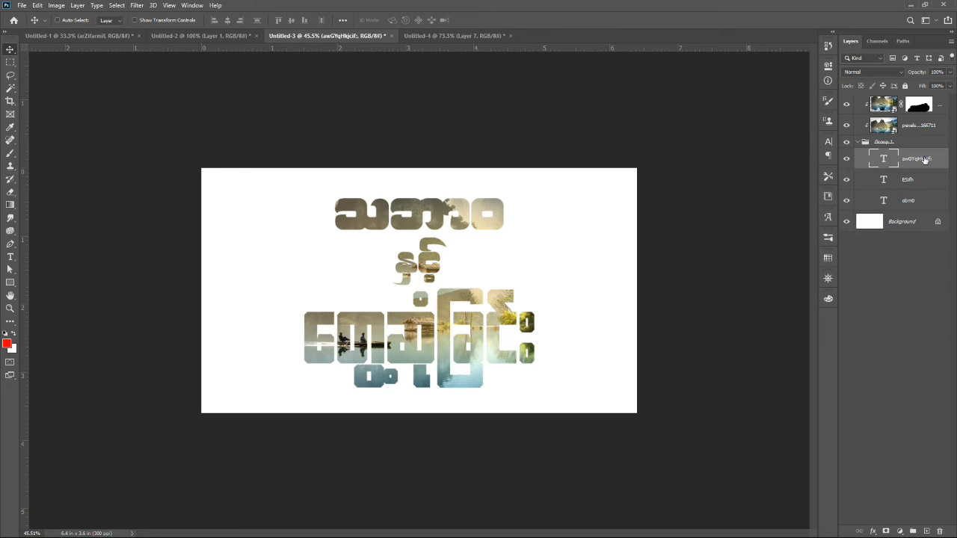
left_click(912, 202, "shift")
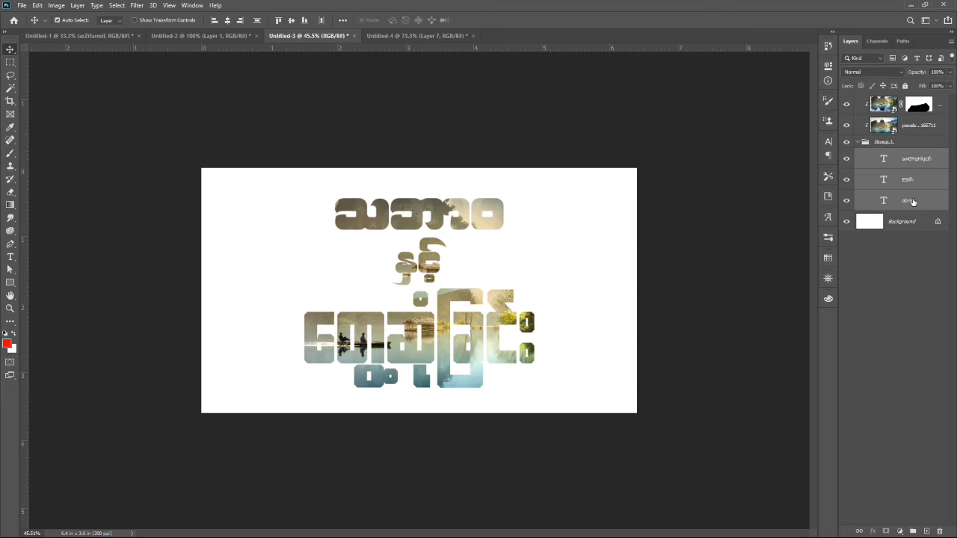
left_click_drag(919, 163, 924, 531)
Convert the three original text layers into one smart object, move it out below the text group, and collapse the group
left_click(913, 227)
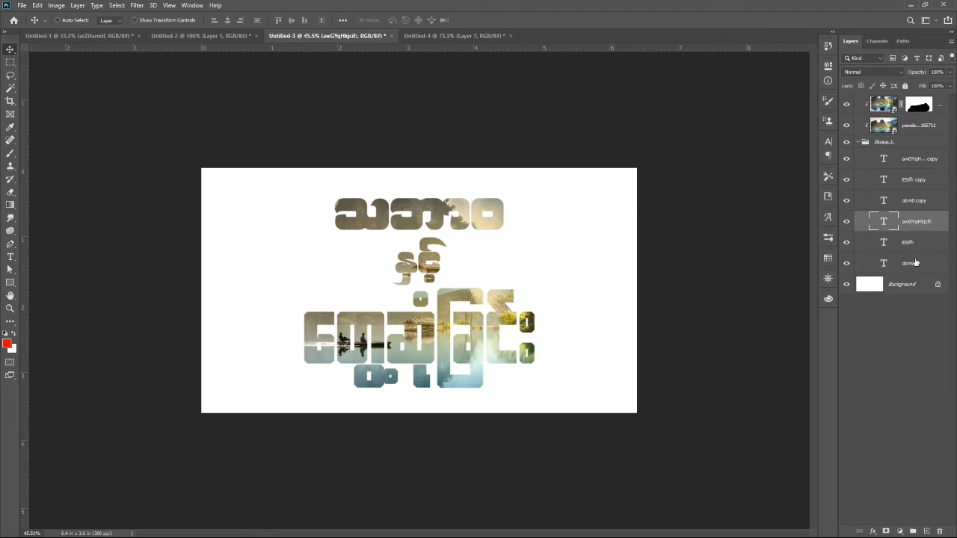
left_click(914, 264, "shift")
right_click(914, 247)
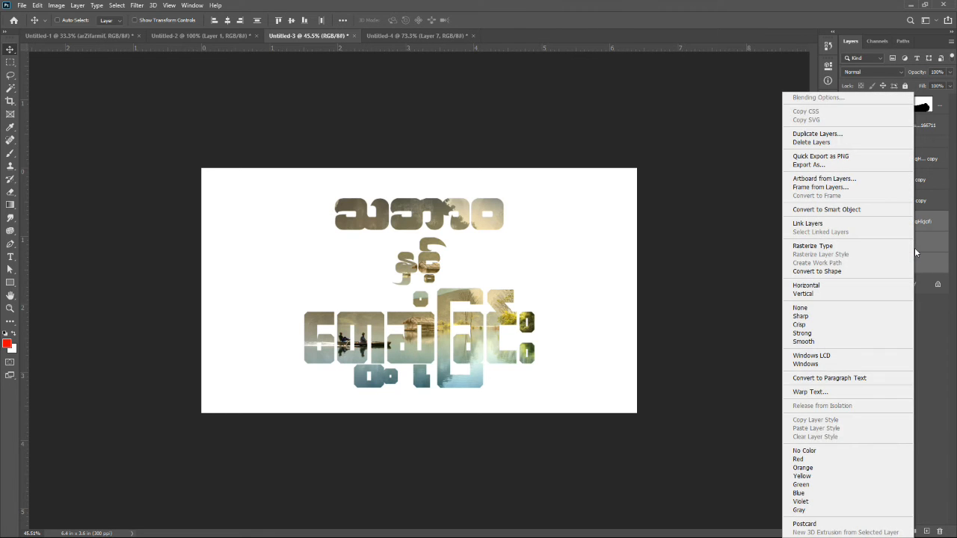
left_click(828, 210)
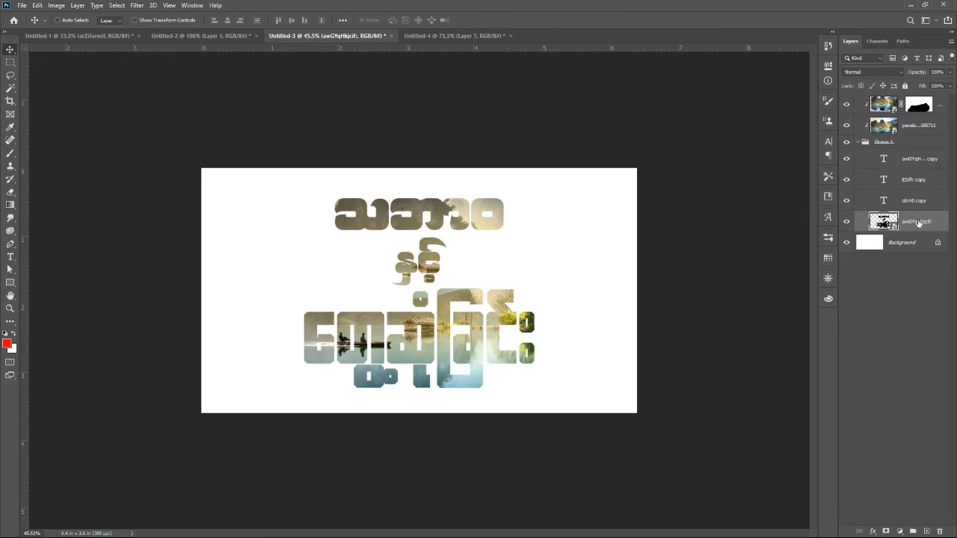
left_click_drag(918, 224, 911, 239)
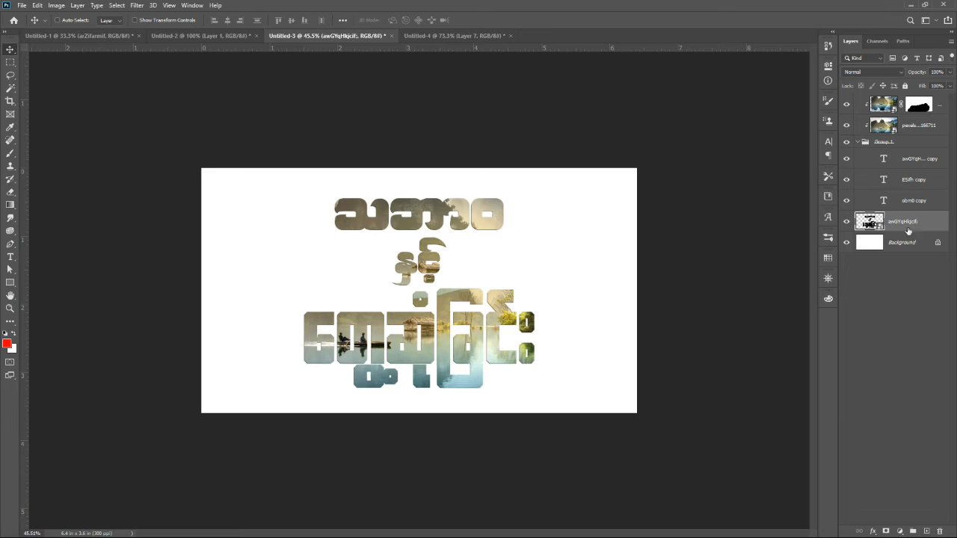
left_click(858, 142)
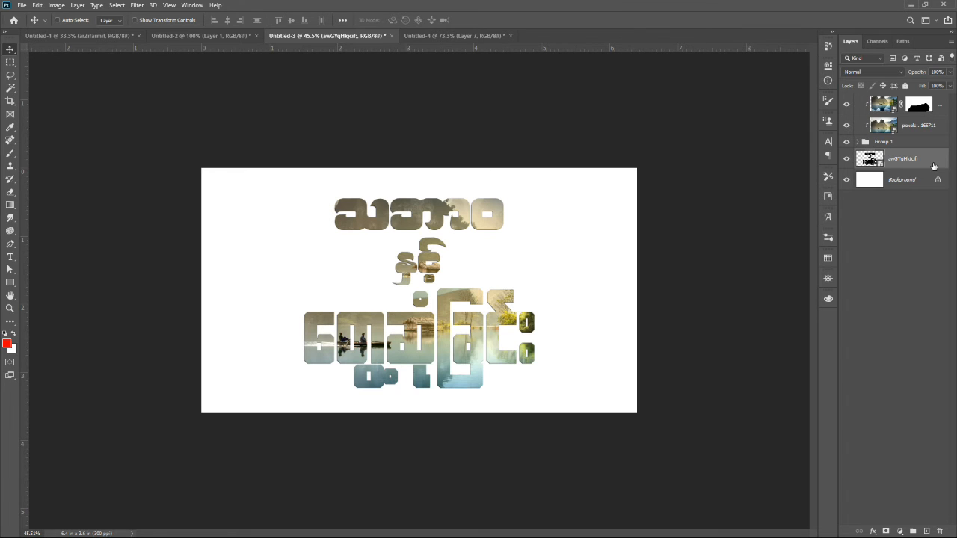
Place the mountain lake photo from the Downloads folder again, enlarge it to cover the canvas, and move it below the text smart object
key("alt+Tab")
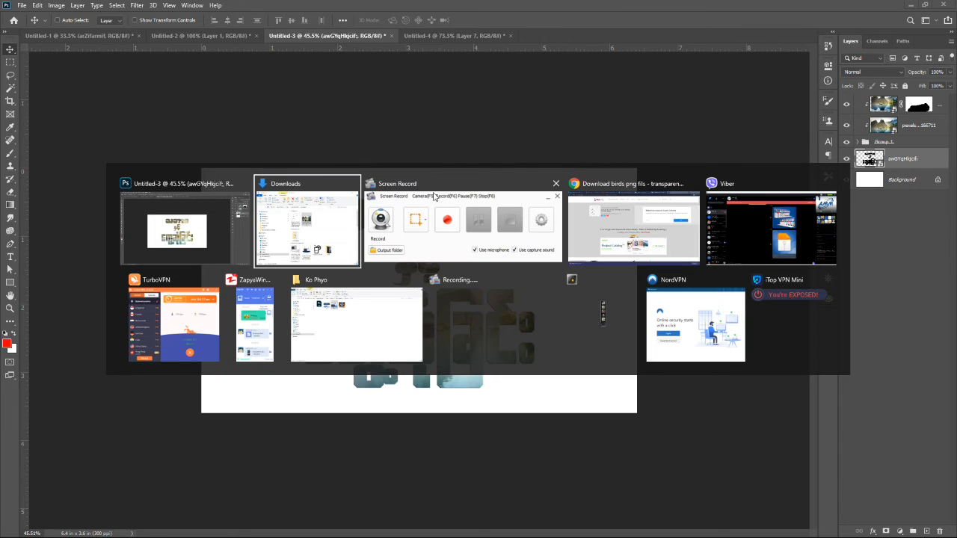
left_click(302, 231)
left_click_drag(576, 228, 534, 340)
key("alt+Tab")
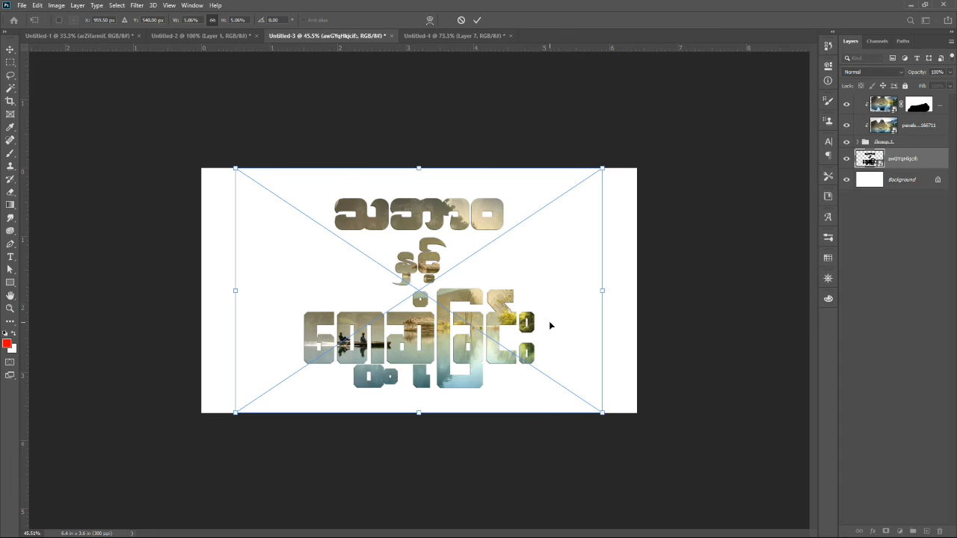
left_click_drag(603, 169, 640, 149)
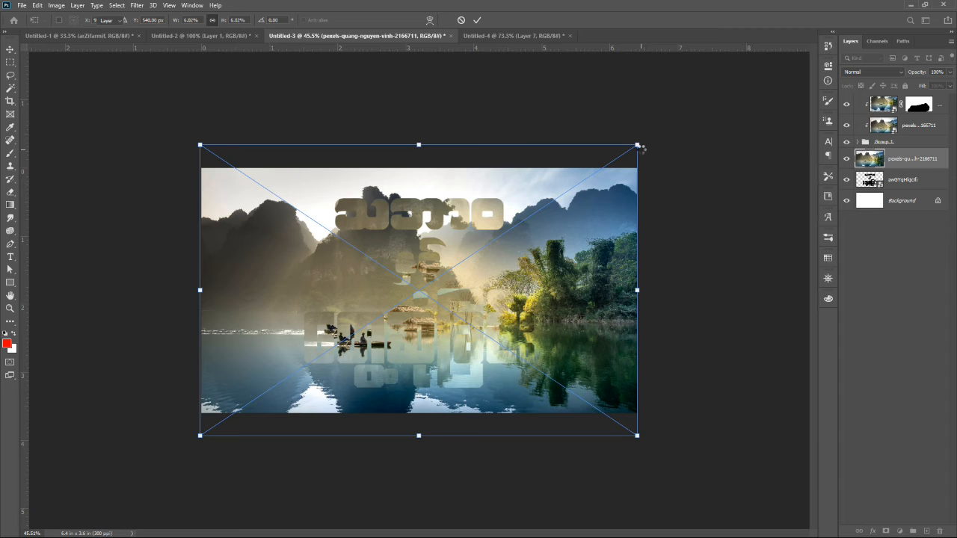
key("Return")
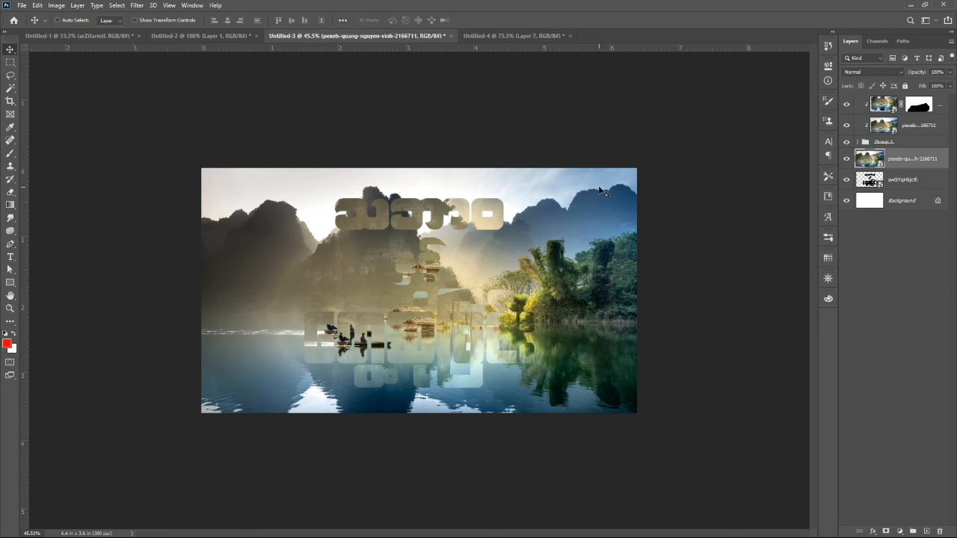
left_click_drag(905, 162, 898, 187)
left_click(902, 202)
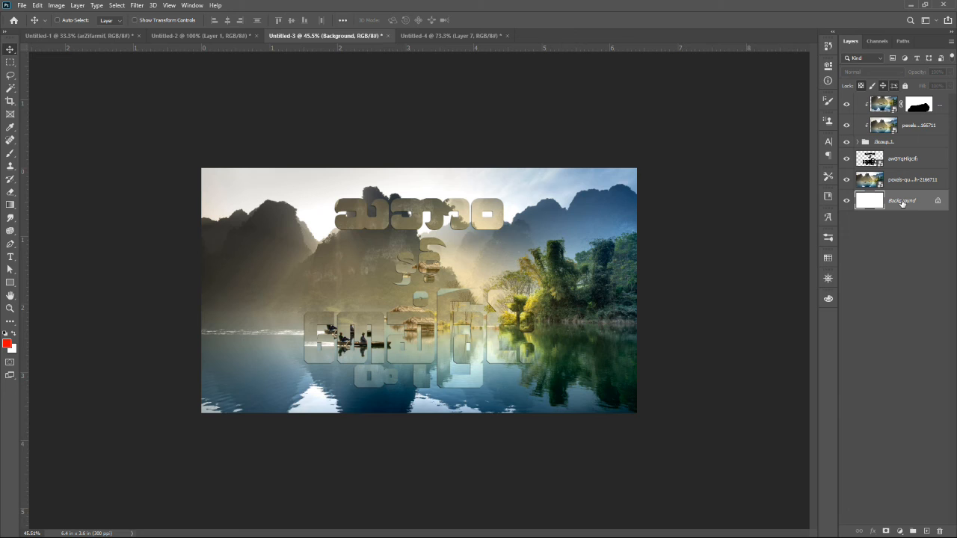
left_click(899, 530)
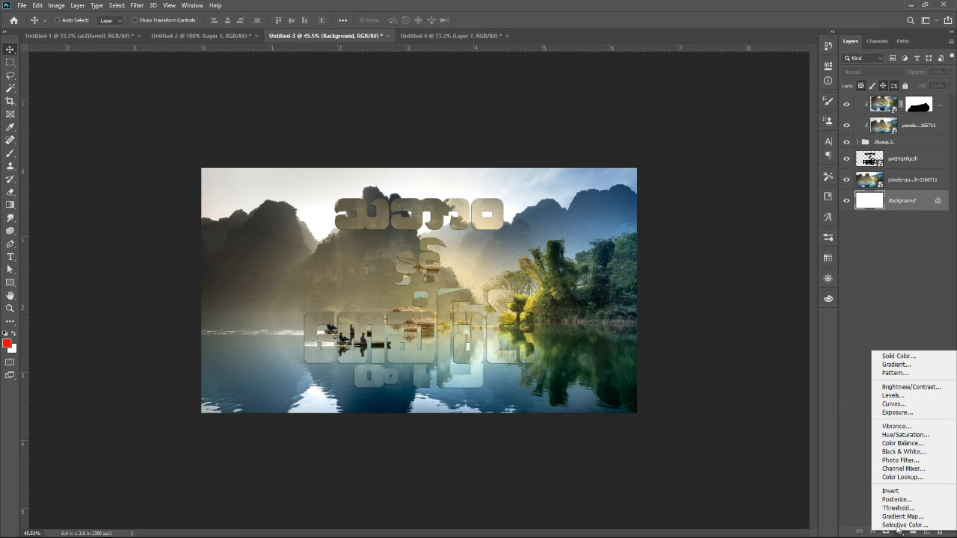
left_click(899, 356)
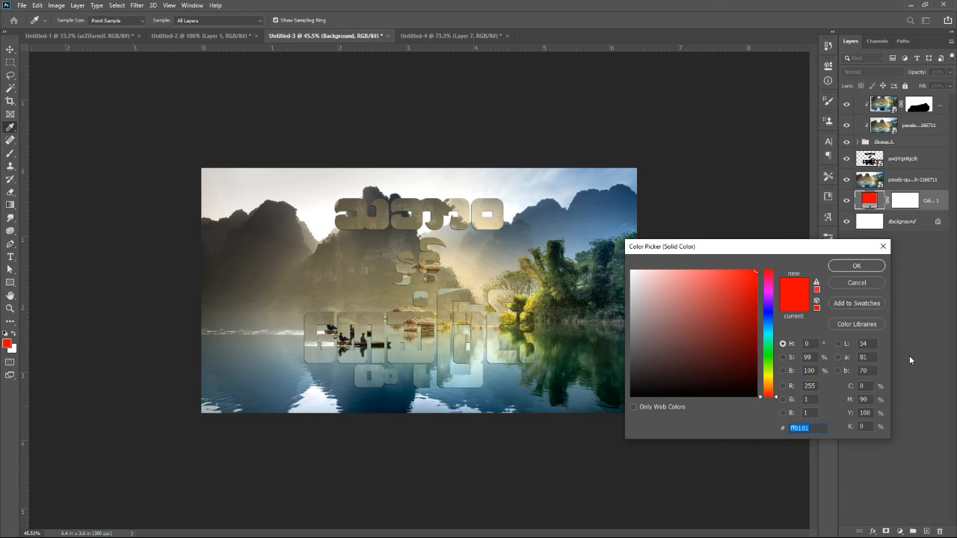
left_click(857, 283)
Set the opacity of the full-canvas background photo to 33% and shift the photo slightly down
left_click(913, 182)
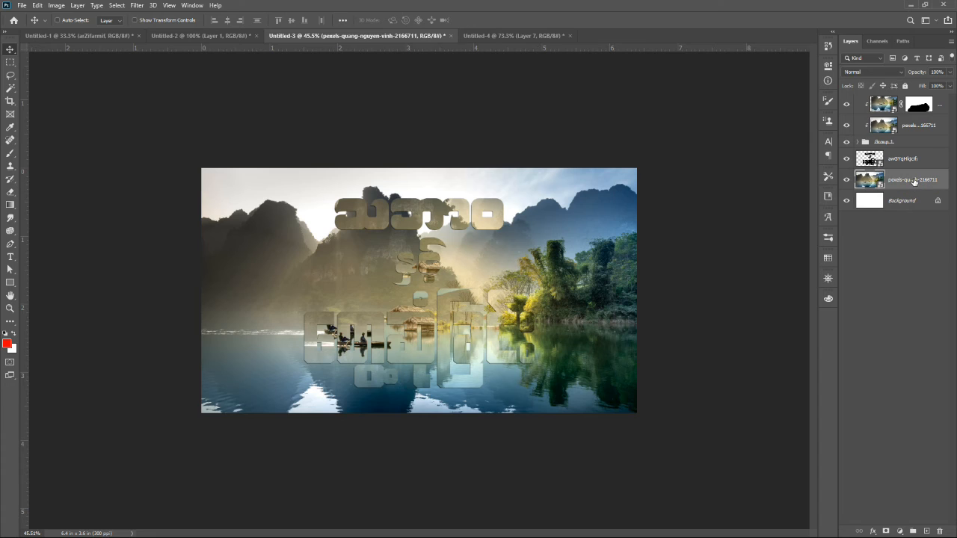
left_click(931, 72)
type("0")
key("Return")
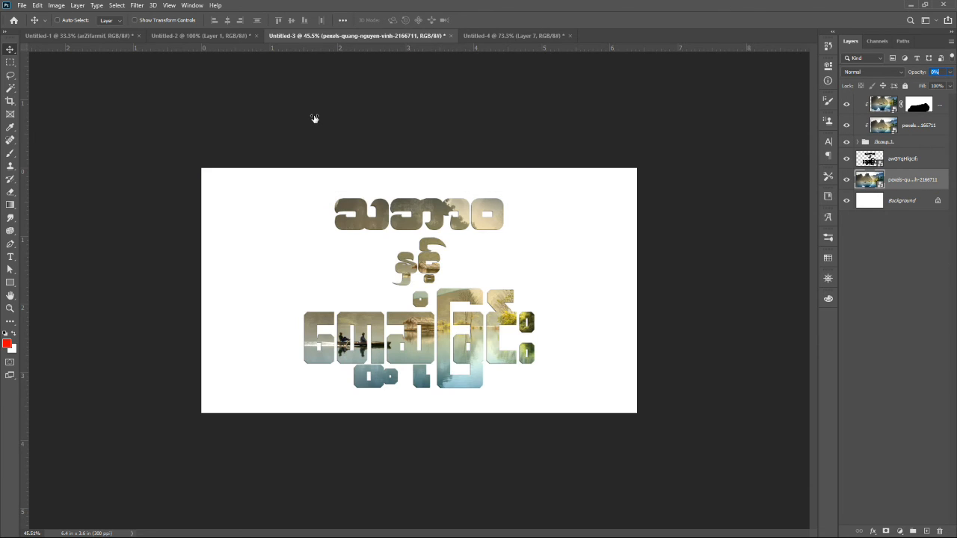
type("16")
key("Return")
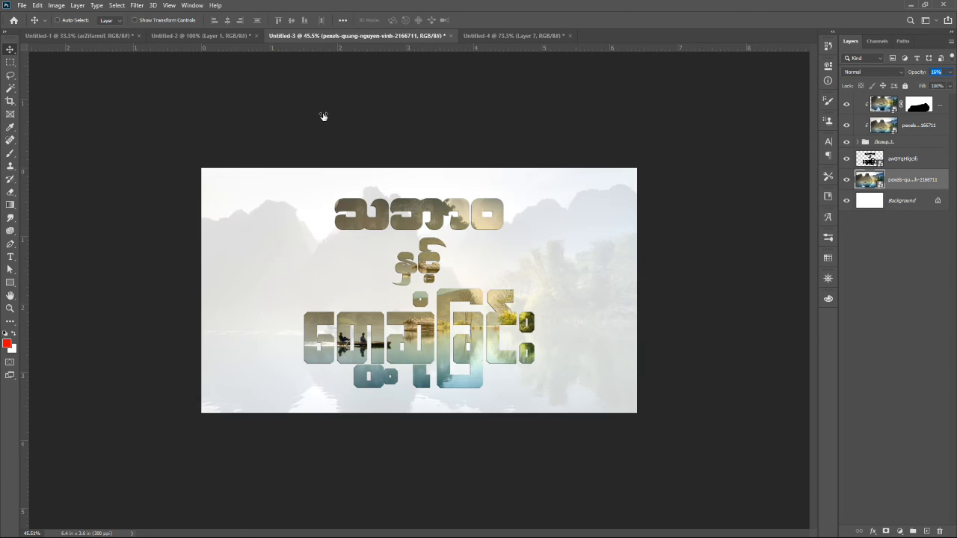
left_click_drag(324, 116, 331, 114)
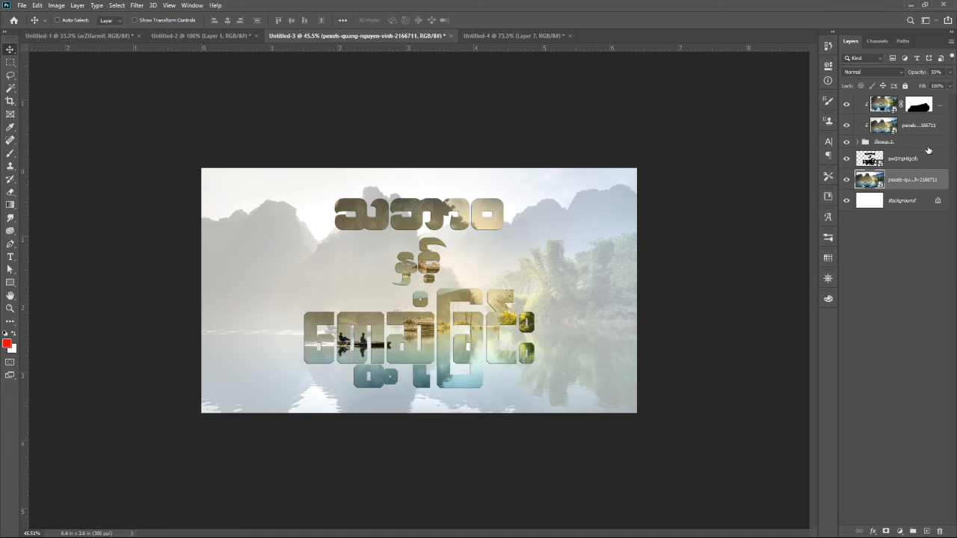
left_click_drag(482, 319, 482, 332)
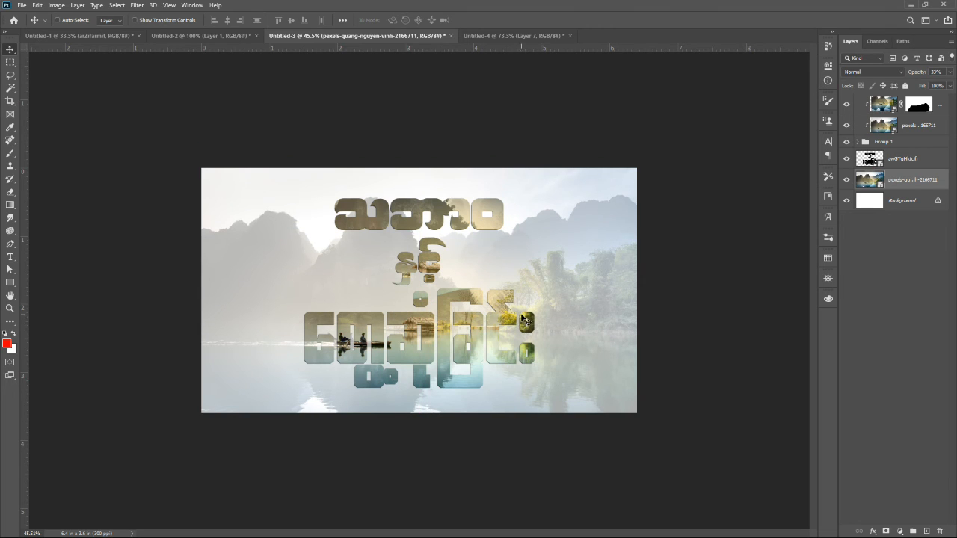
Add a drop shadow to the text smart object with 11% spread, 16 px size and a slightly stronger opacity
left_click(911, 162)
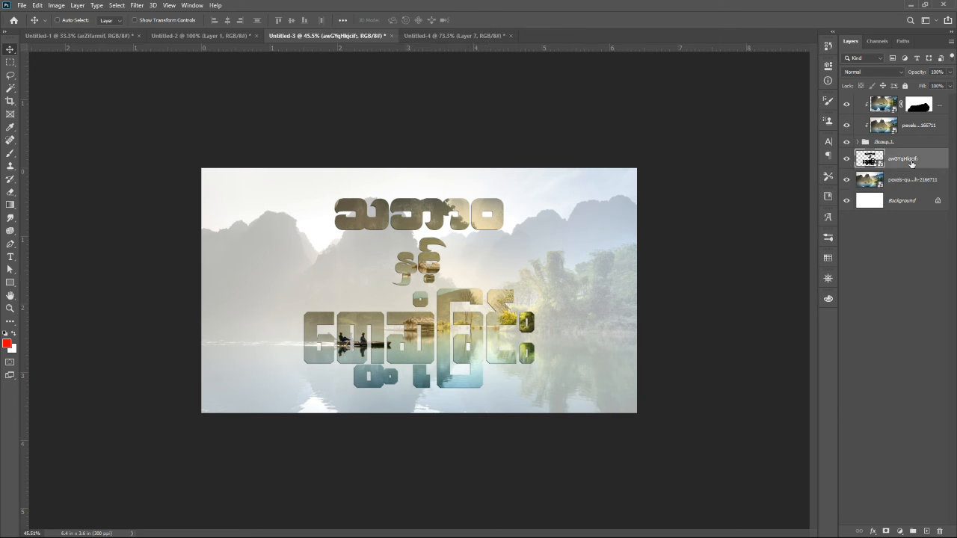
double_click(931, 163)
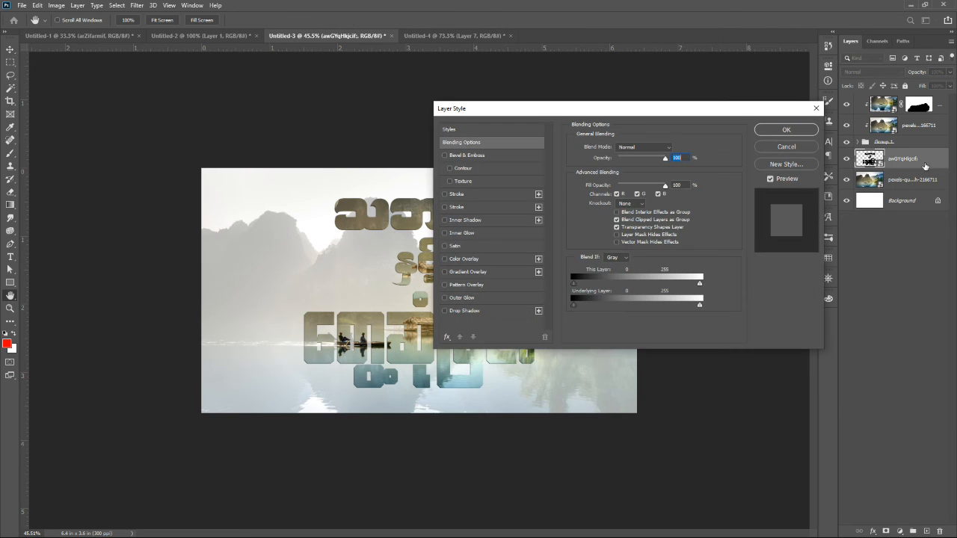
left_click_drag(517, 117, 666, 74)
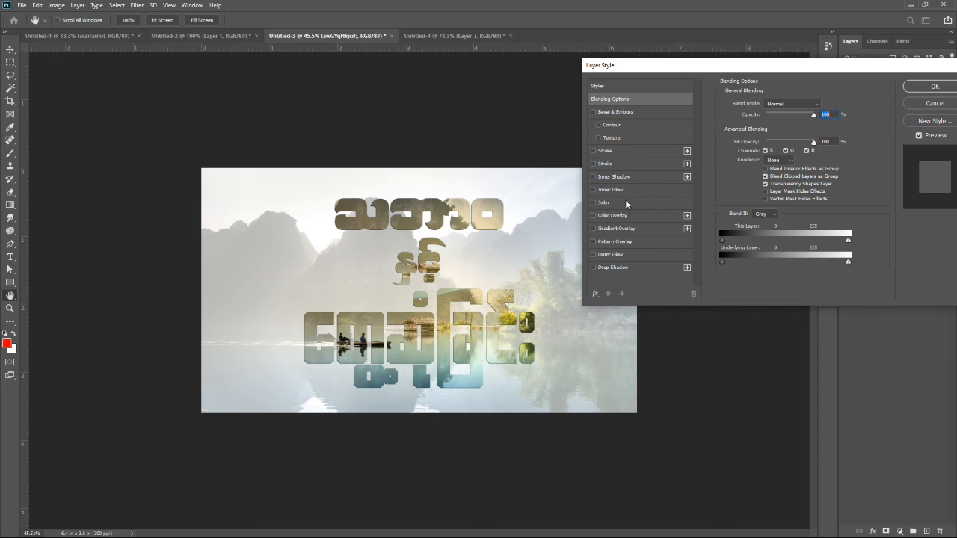
left_click(612, 268)
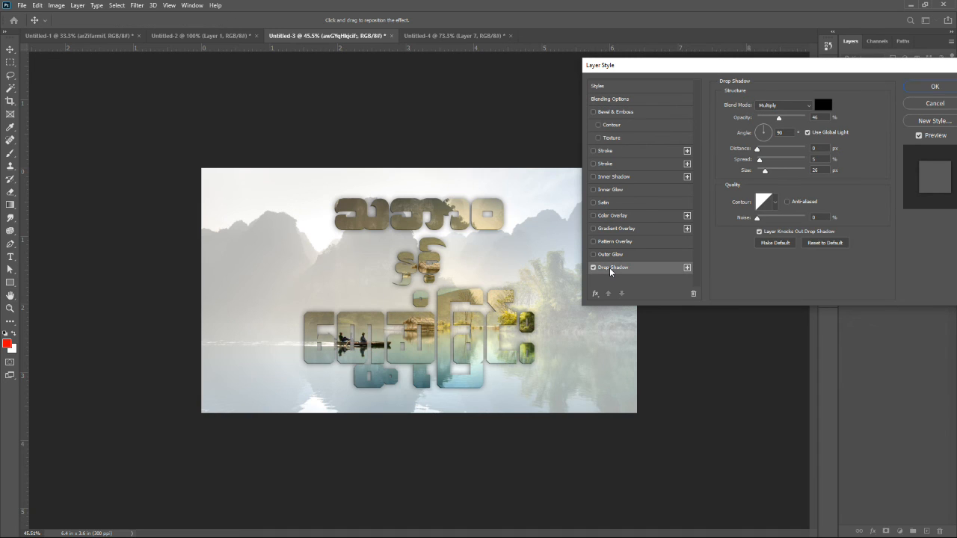
mouse_move(765, 171)
left_mouse_down()
mouse_move(751, 174)
mouse_move(763, 160)
left_mouse_up()
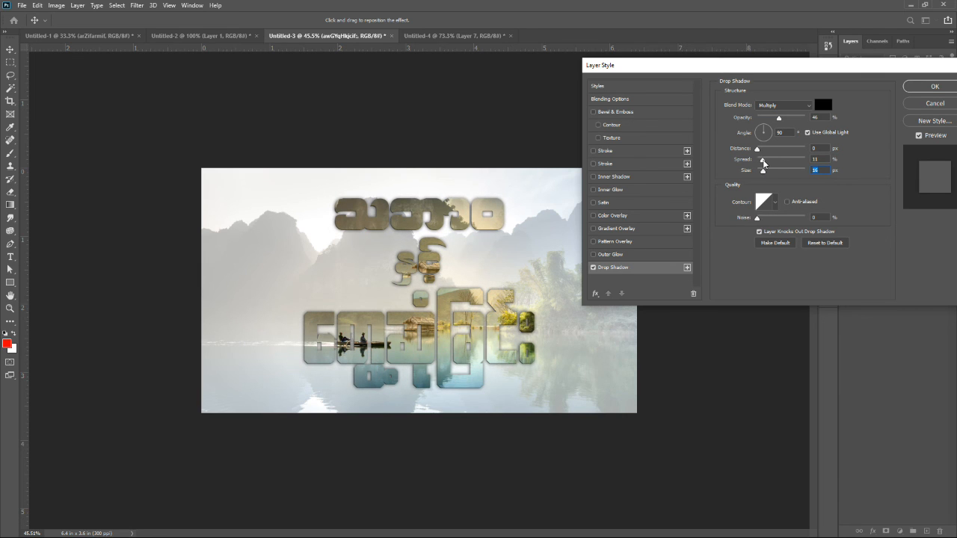
mouse_move(781, 120)
left_mouse_down()
mouse_move(774, 122)
mouse_move(798, 120)
mouse_move(783, 120)
left_mouse_up()
left_click(935, 86)
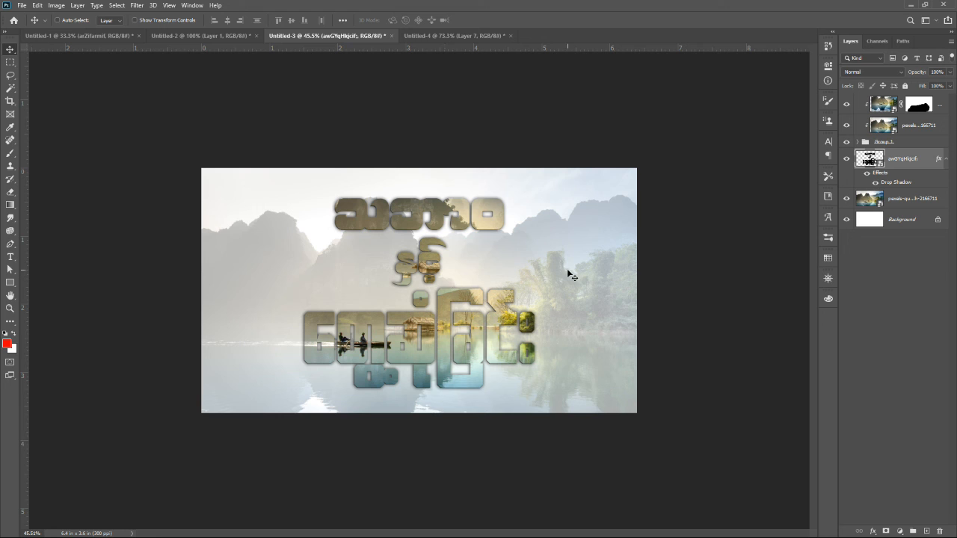
Place the flying birds PNG from the Downloads folder, scale it to about 8.65%, and position it in the sky beside the middle text line
key("alt+Tab")
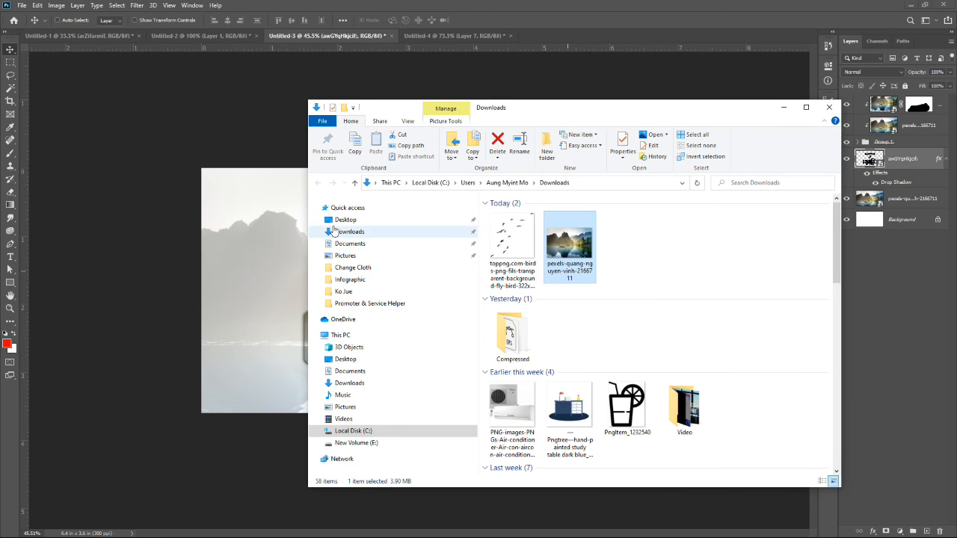
left_click_drag(512, 243, 263, 281)
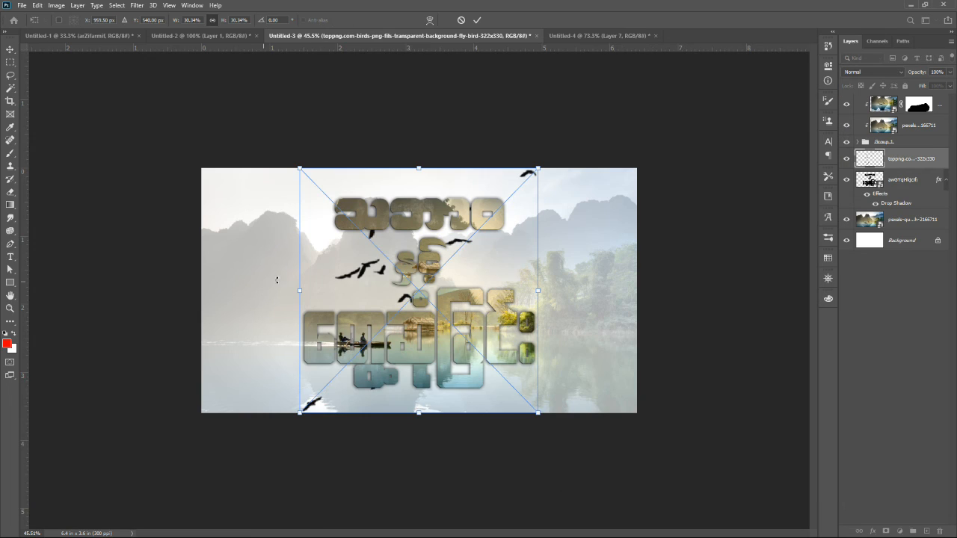
left_click_drag(538, 167, 332, 323)
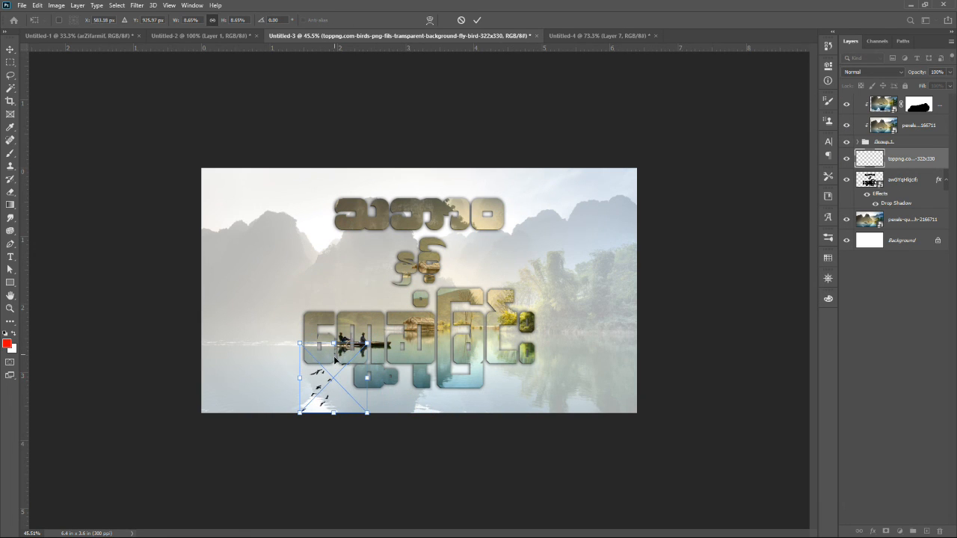
left_click_drag(338, 369, 561, 229)
left_click_drag(548, 267, 547, 248)
key("Return")
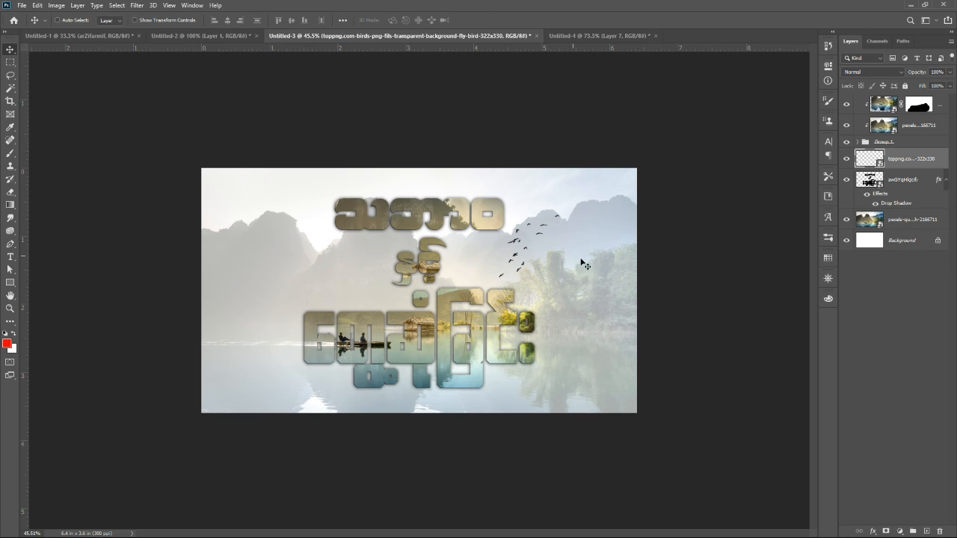
key("ctrl+0")
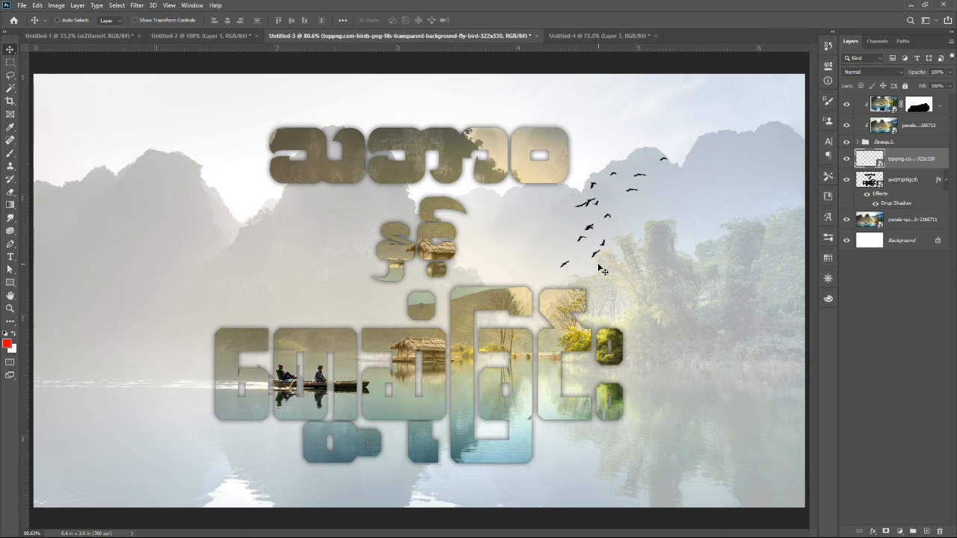